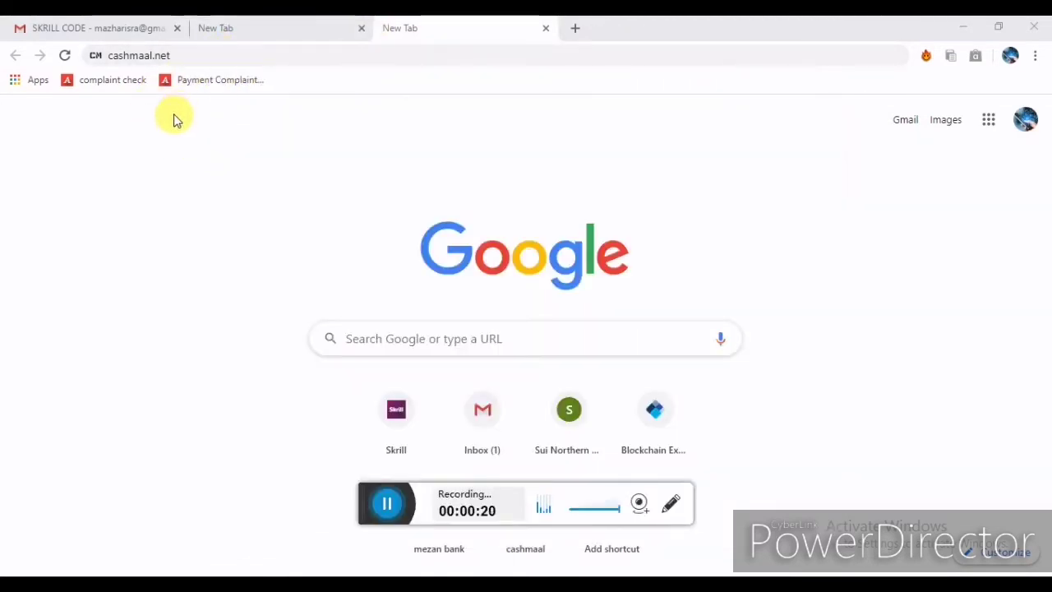
Load cashmaal.net from Chrome's address bar.
click(206, 55)
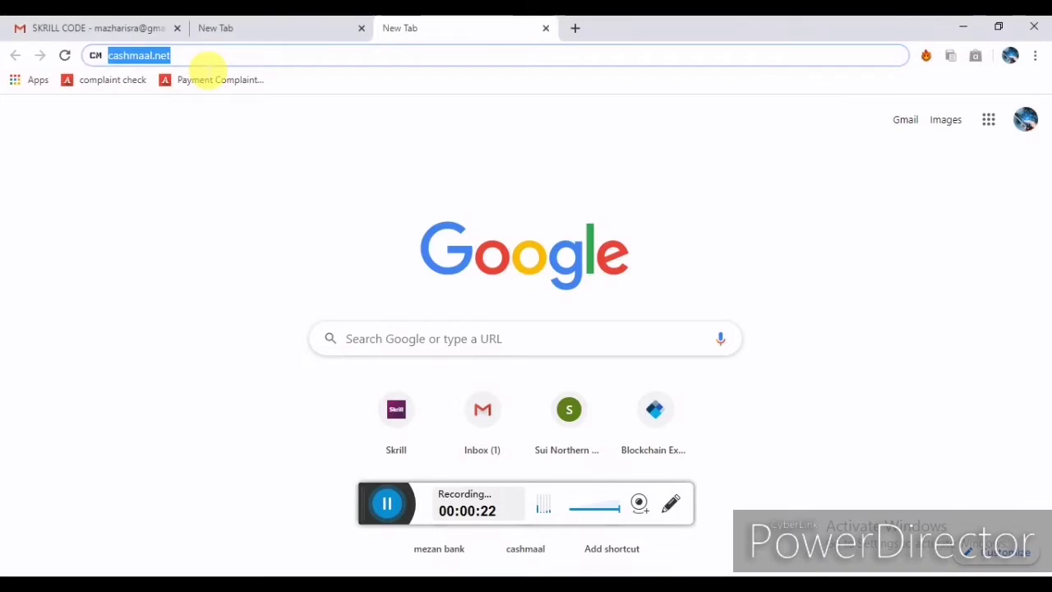
key(Return)
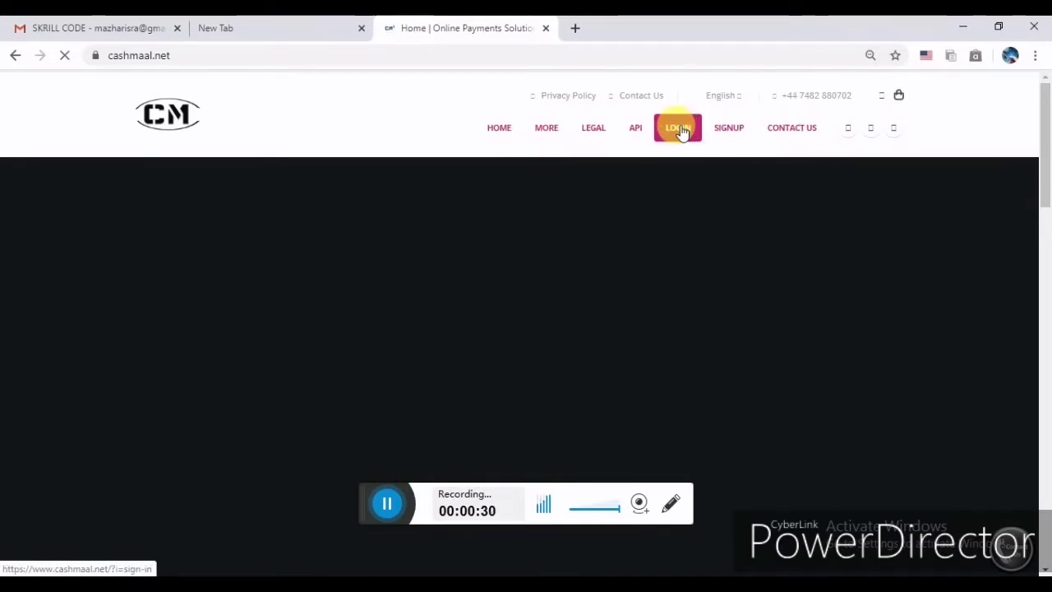
Open Pricing from CashMaal's MORE menu and scroll down to the rates table.
mouse_move(549, 130)
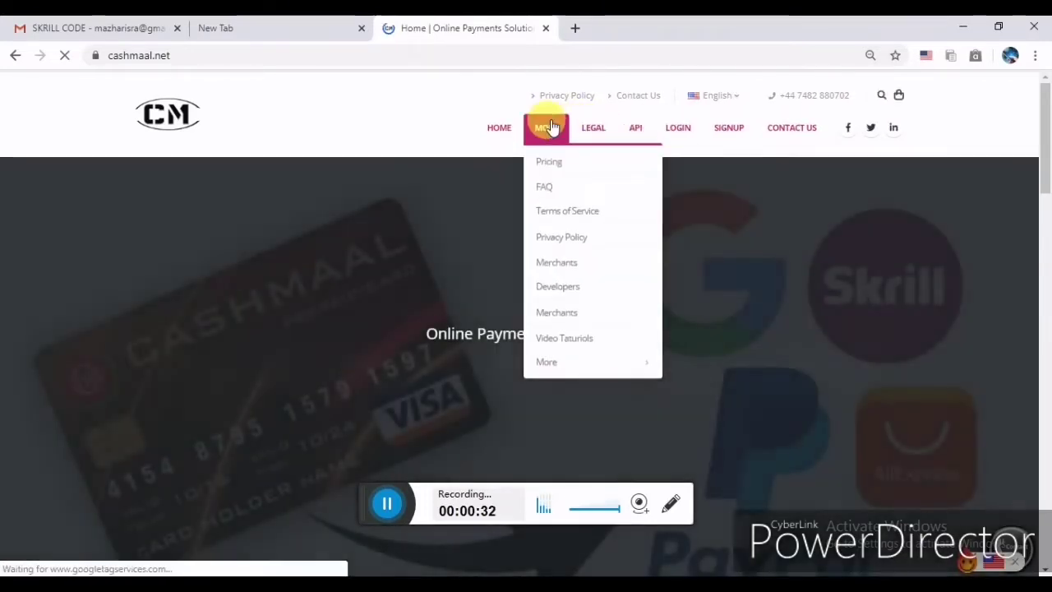
click(556, 164)
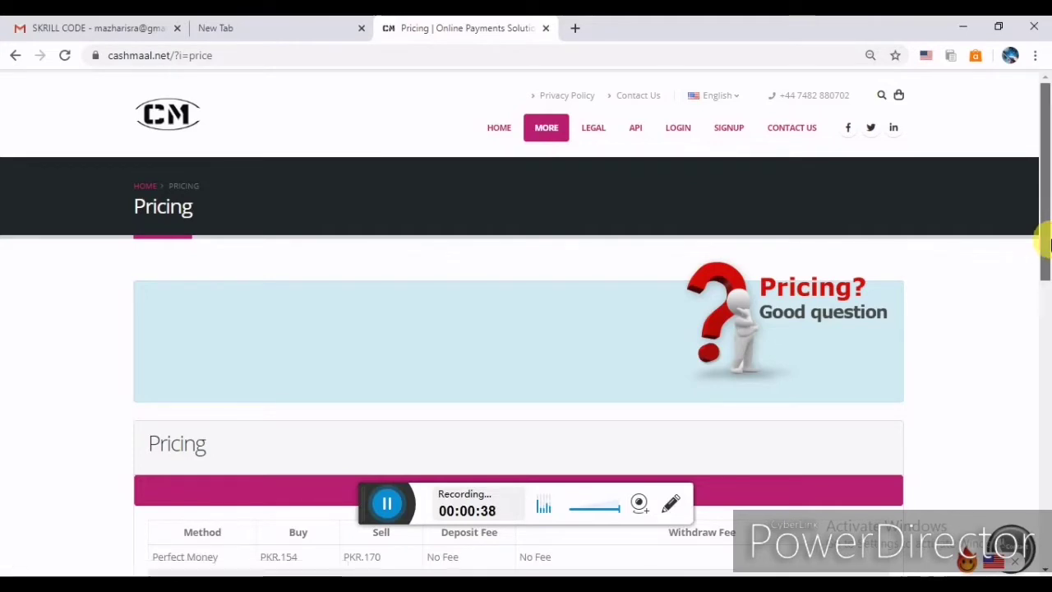
drag(1044, 244, 1042, 387)
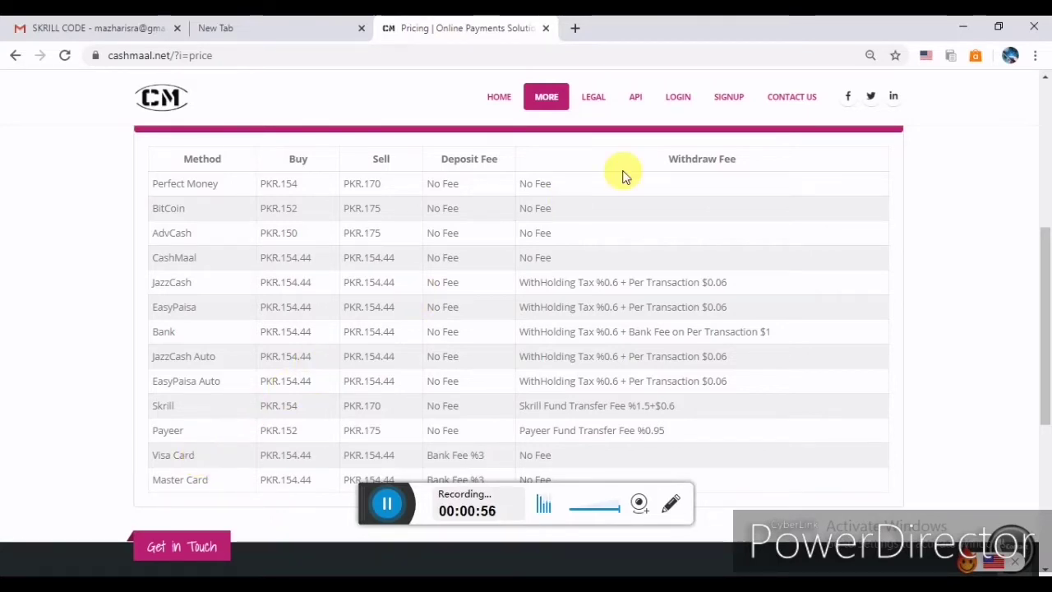
click(730, 107)
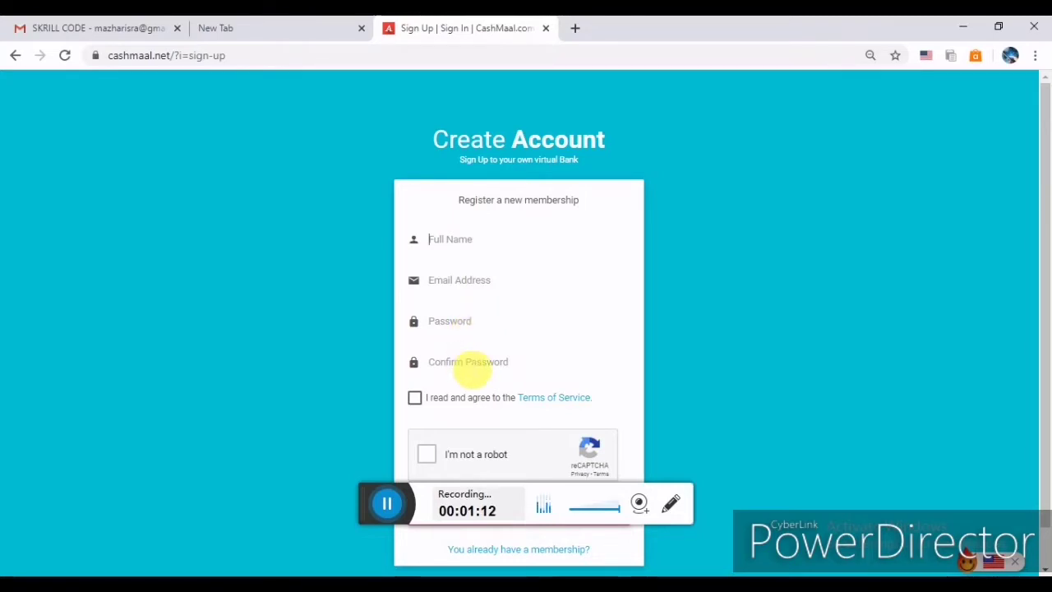
click(424, 400)
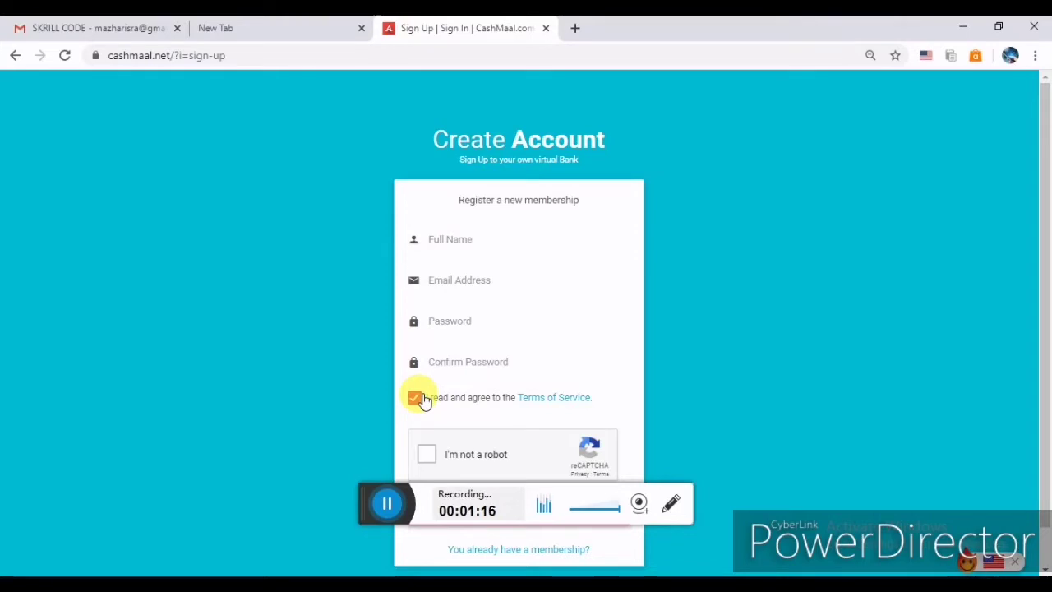
drag(1045, 300, 1036, 359)
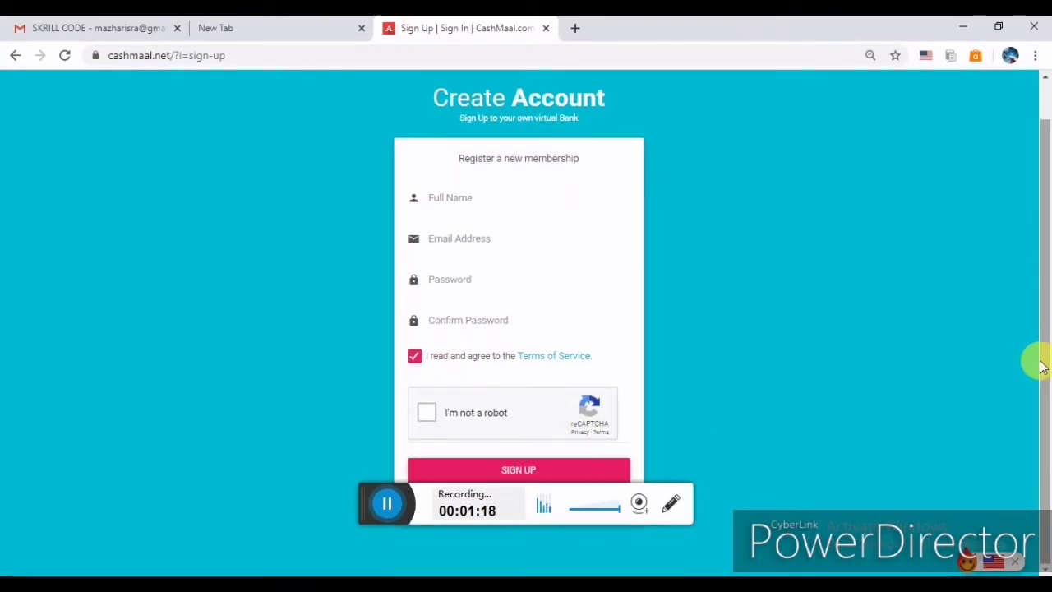
click(433, 414)
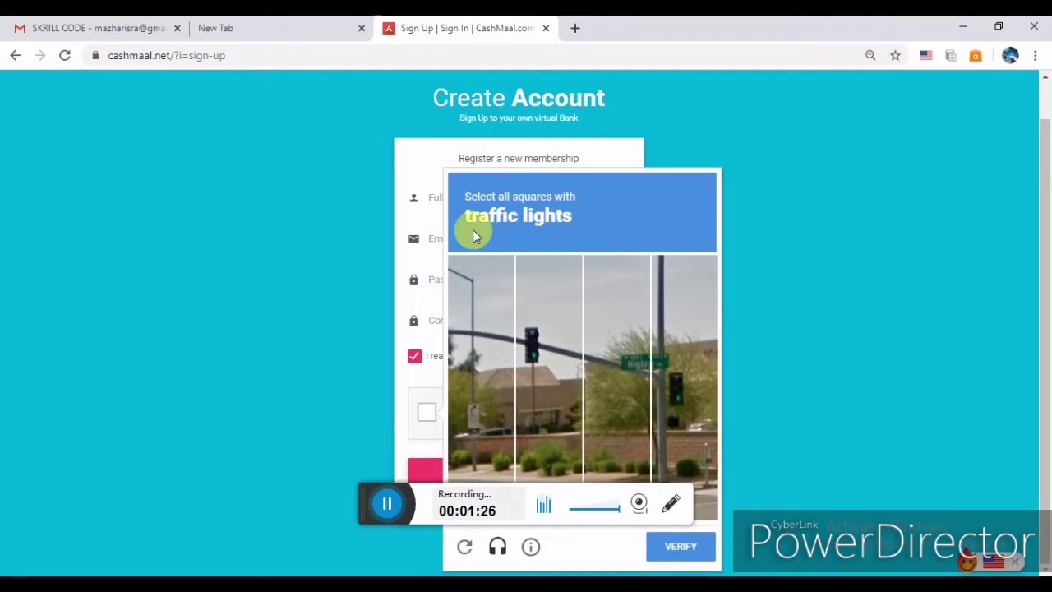
drag(462, 213, 568, 220)
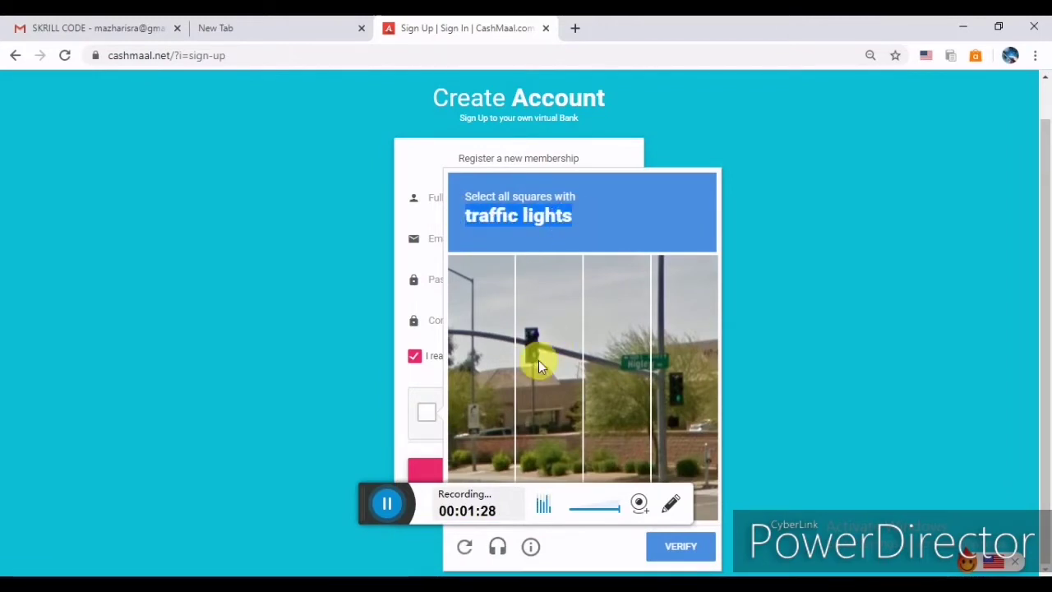
click(531, 337)
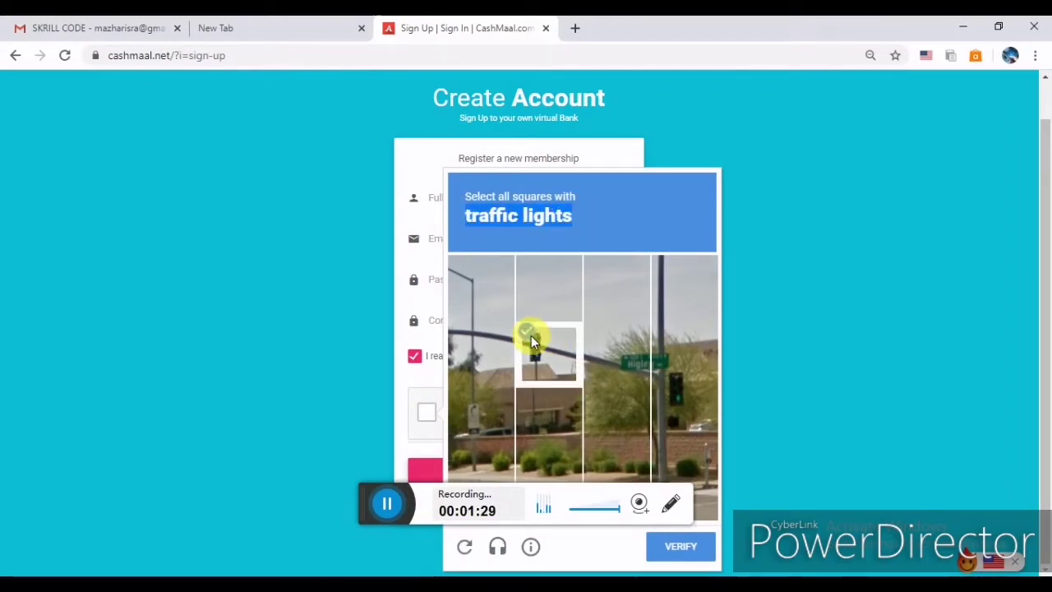
click(683, 385)
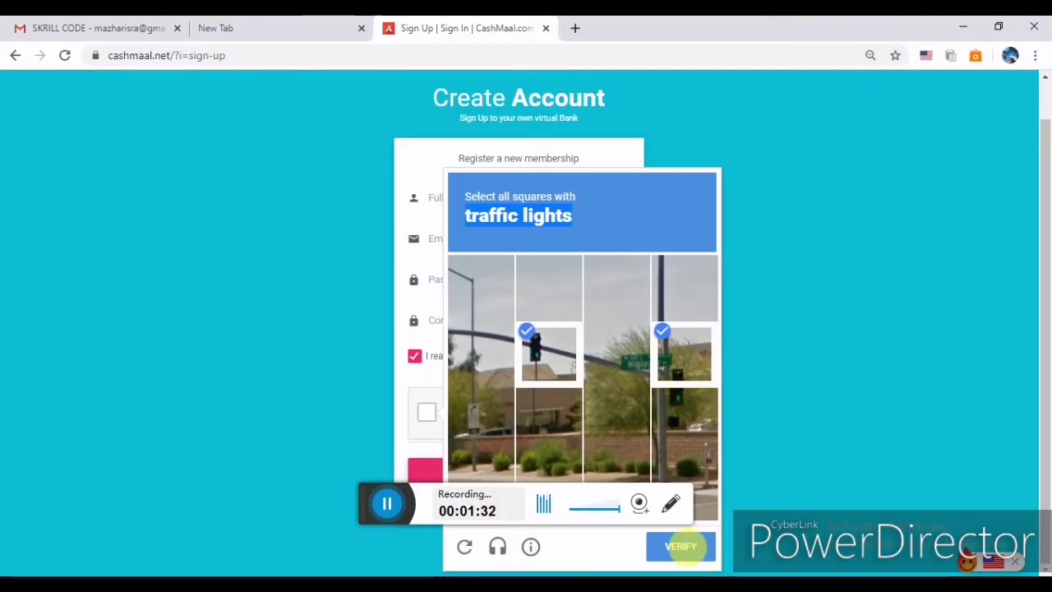
click(684, 548)
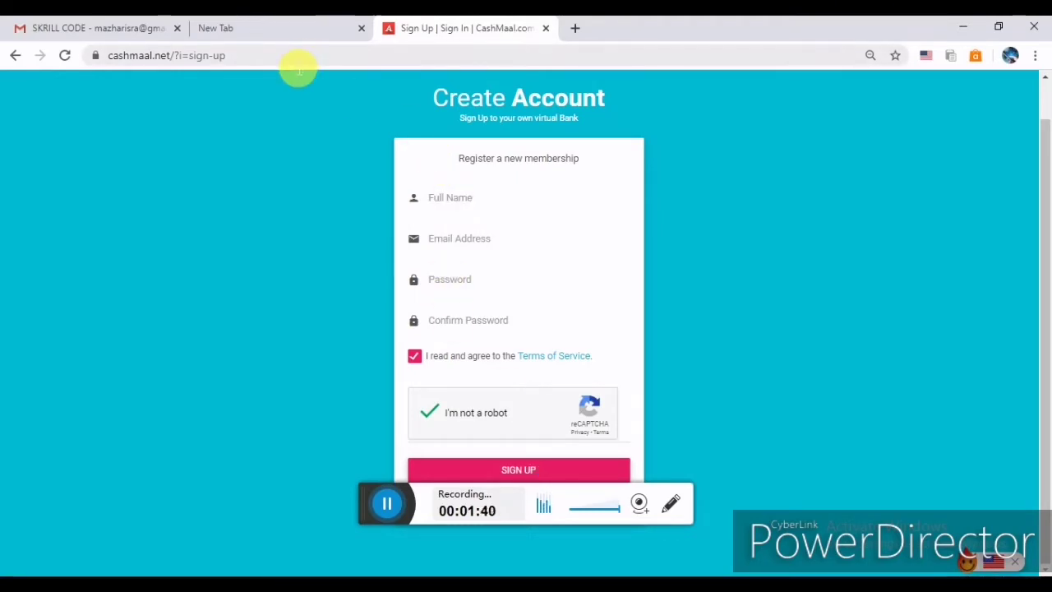
click(14, 56)
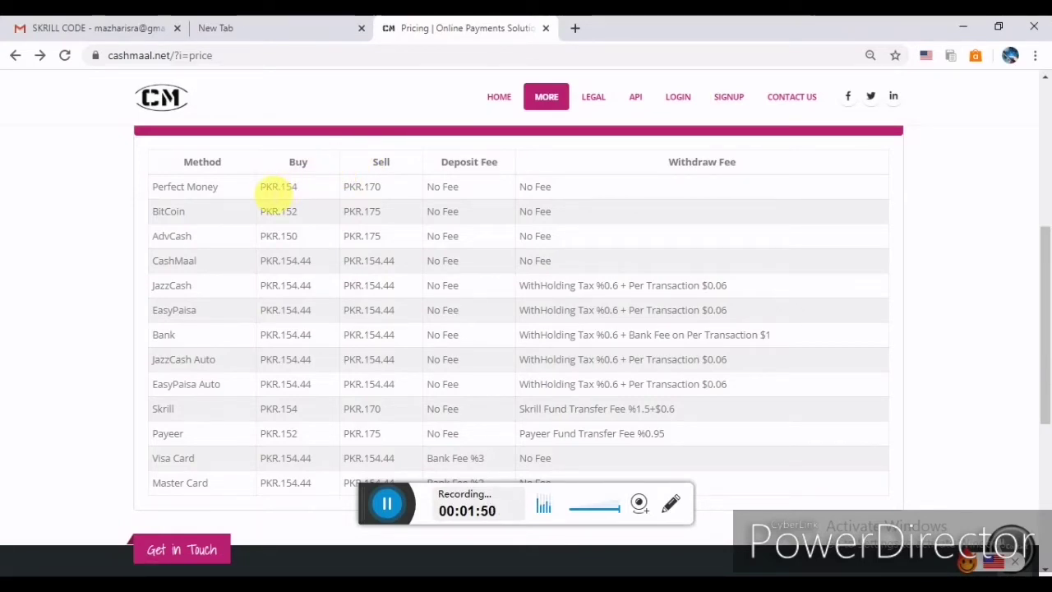
Highlight Perfect Money's PKR.154 buy and PKR.170 sell rates, then go to the LOGIN page.
drag(257, 189, 383, 197)
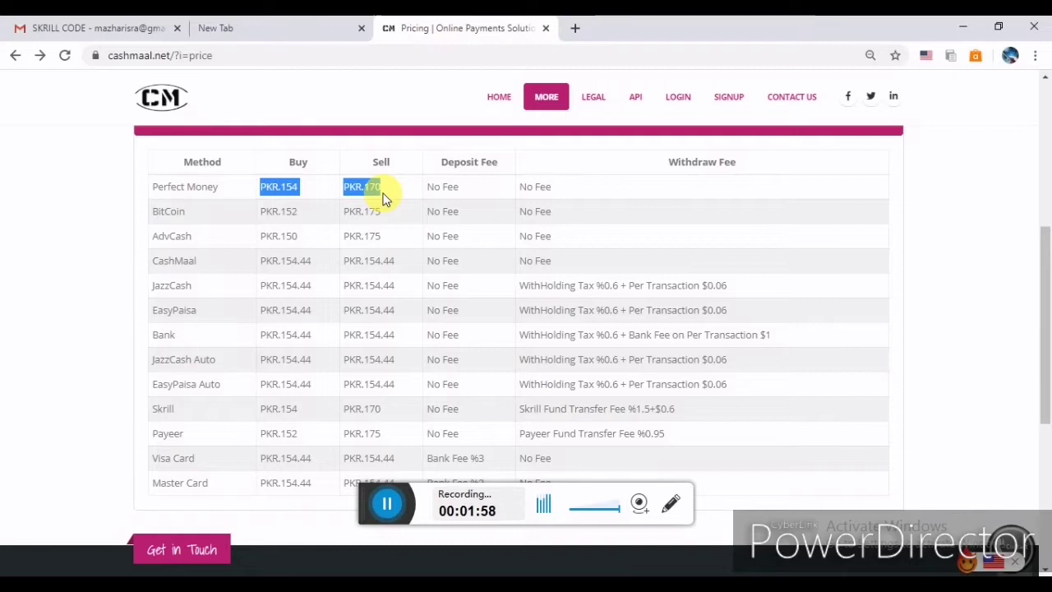
click(676, 103)
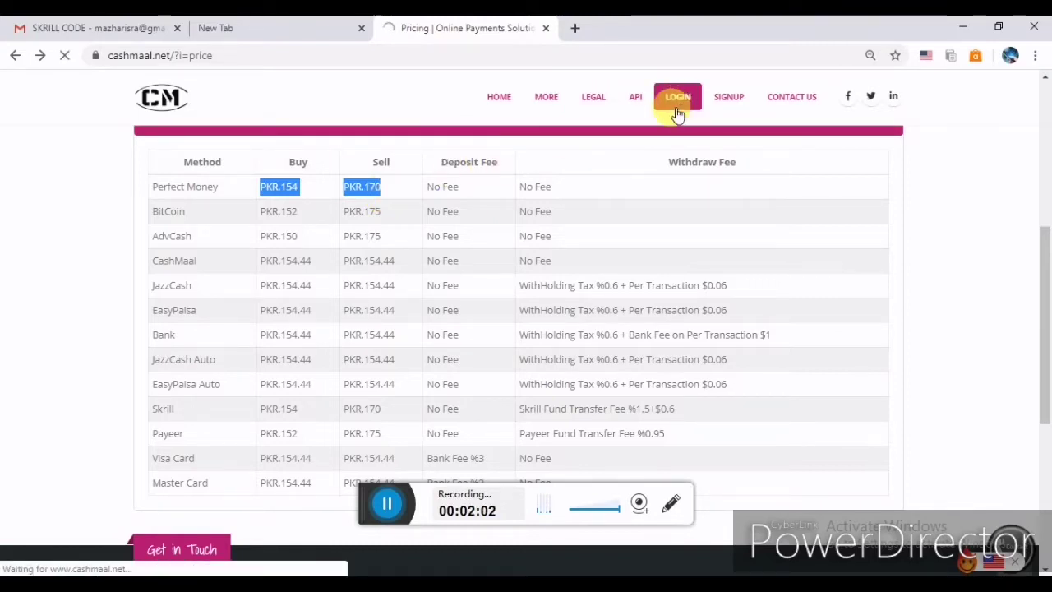
Solve the bus-tile robot check and sign in with the saved login credentials.
click(390, 514)
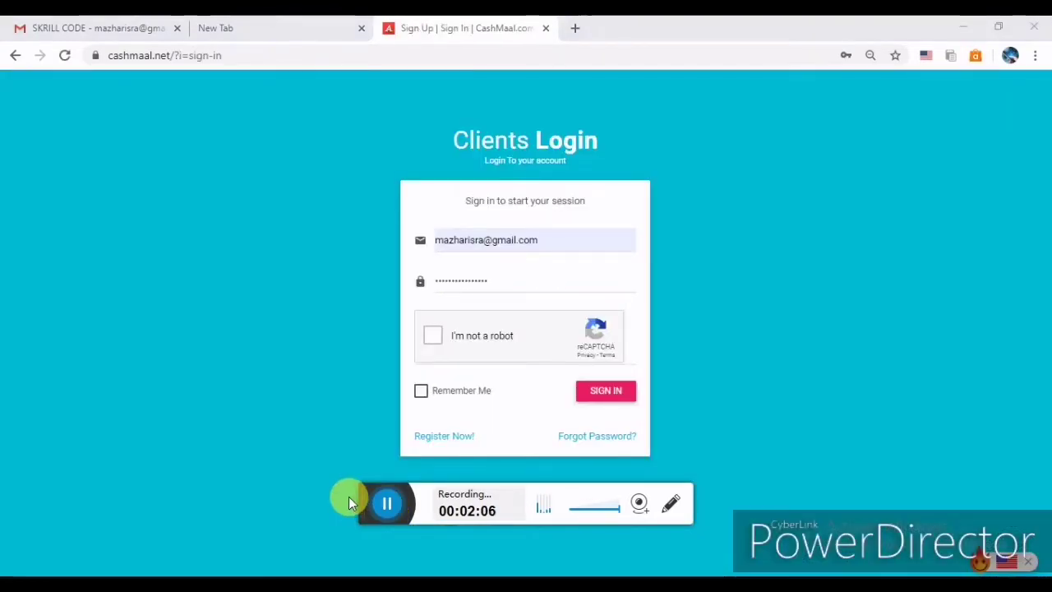
click(596, 237)
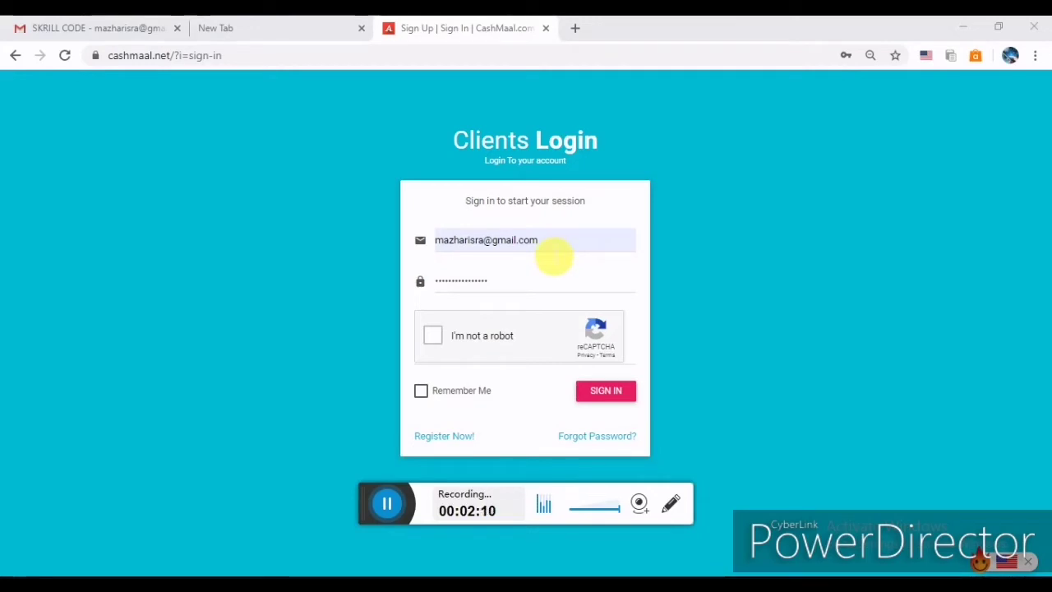
click(430, 338)
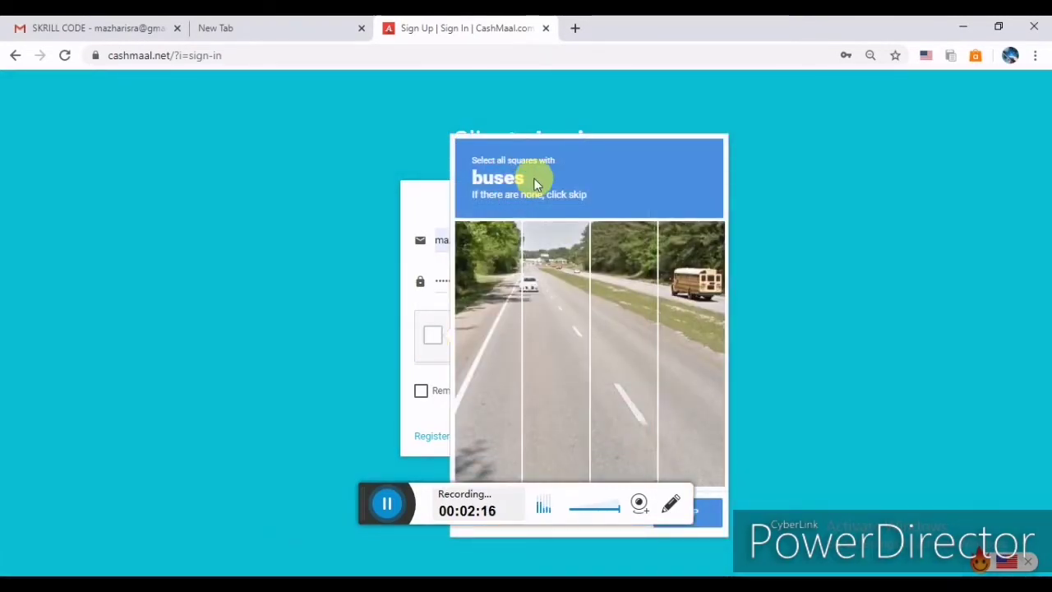
drag(535, 178, 485, 191)
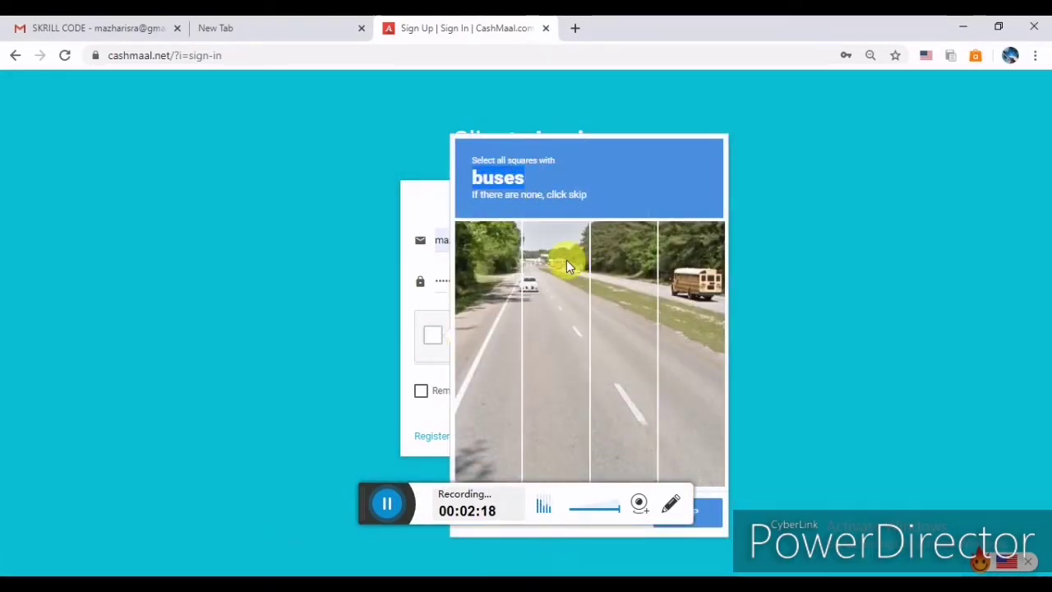
click(698, 281)
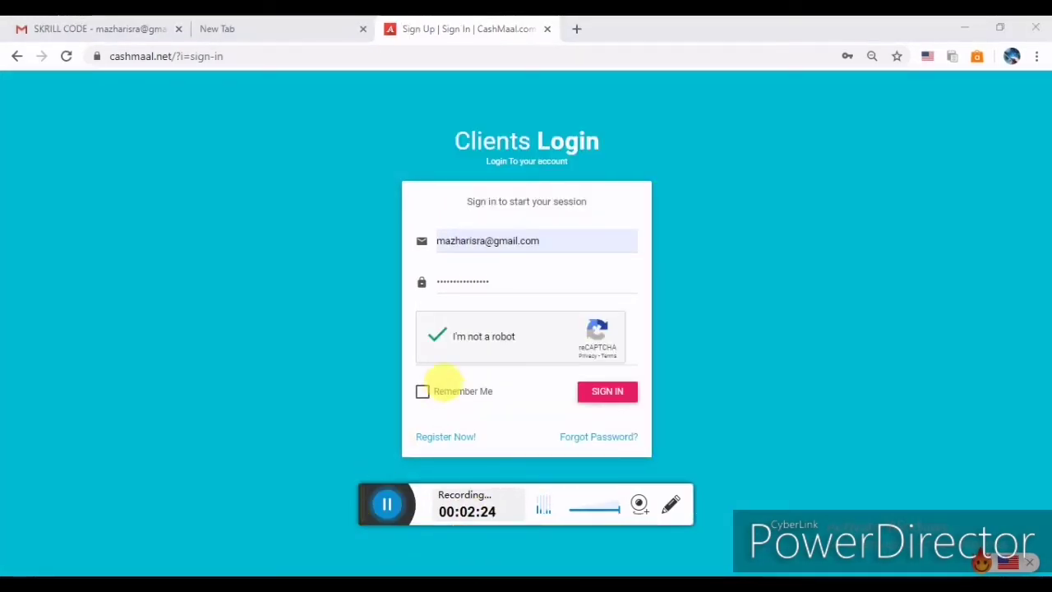
click(606, 391)
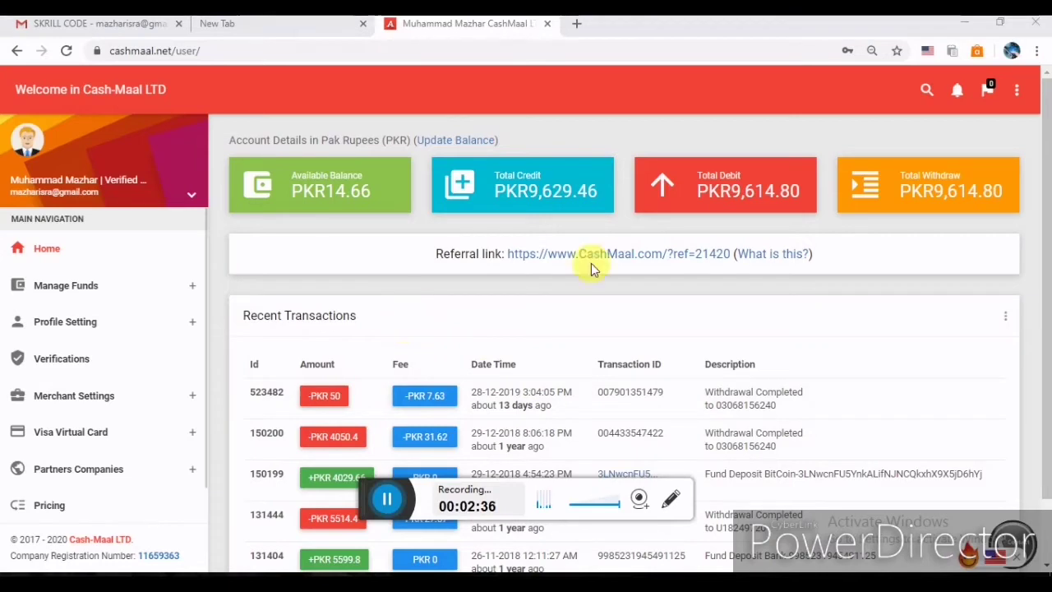
Select the dashboard's referral link text and expand Manage Funds in the sidebar.
drag(835, 262, 545, 261)
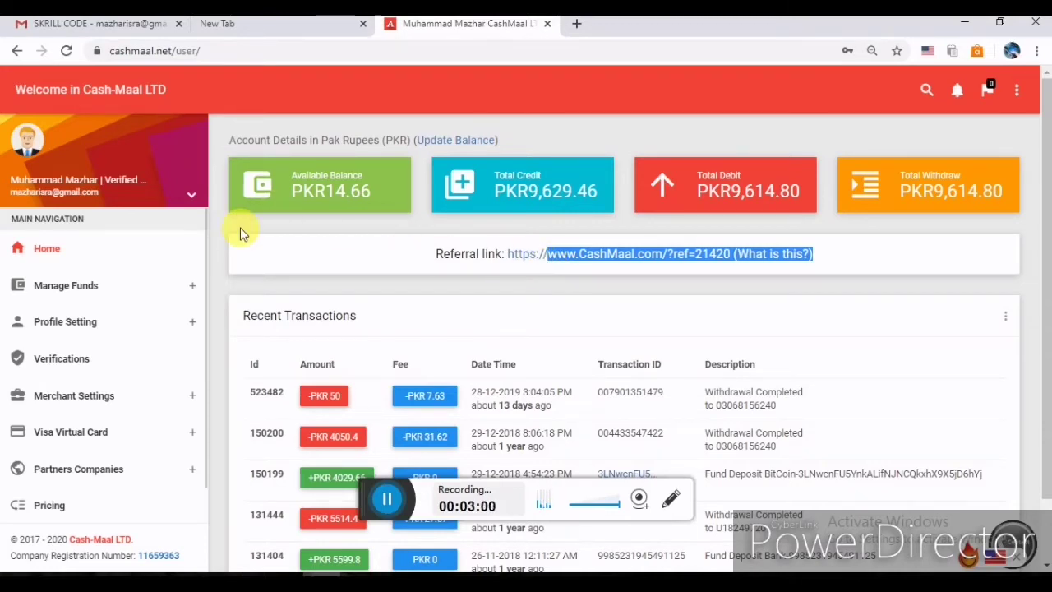
click(193, 288)
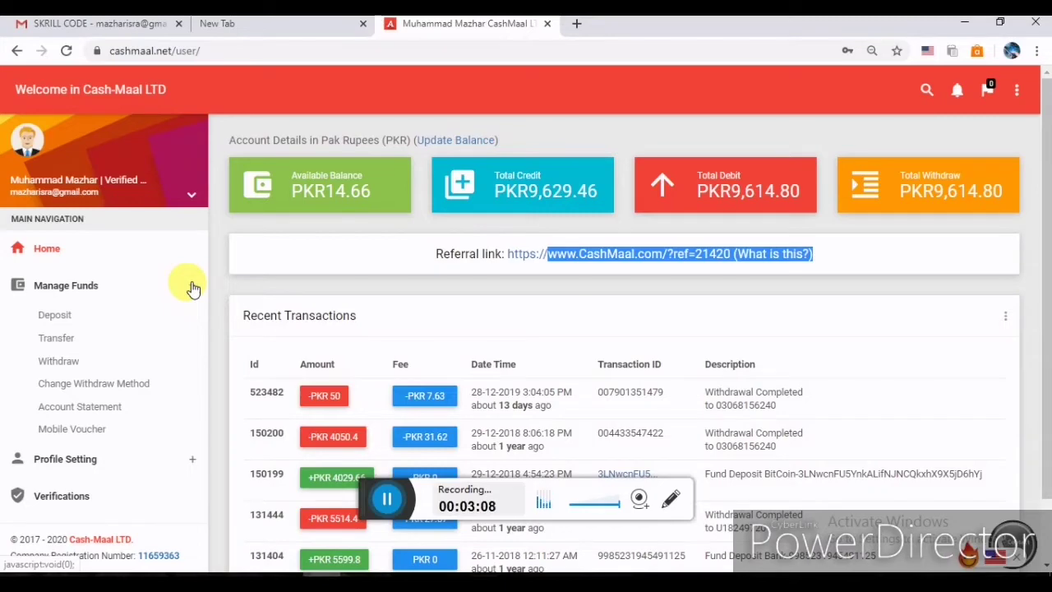
Submit a Perfect Money deposit of 54 USD from the Fund Deposit form.
click(46, 319)
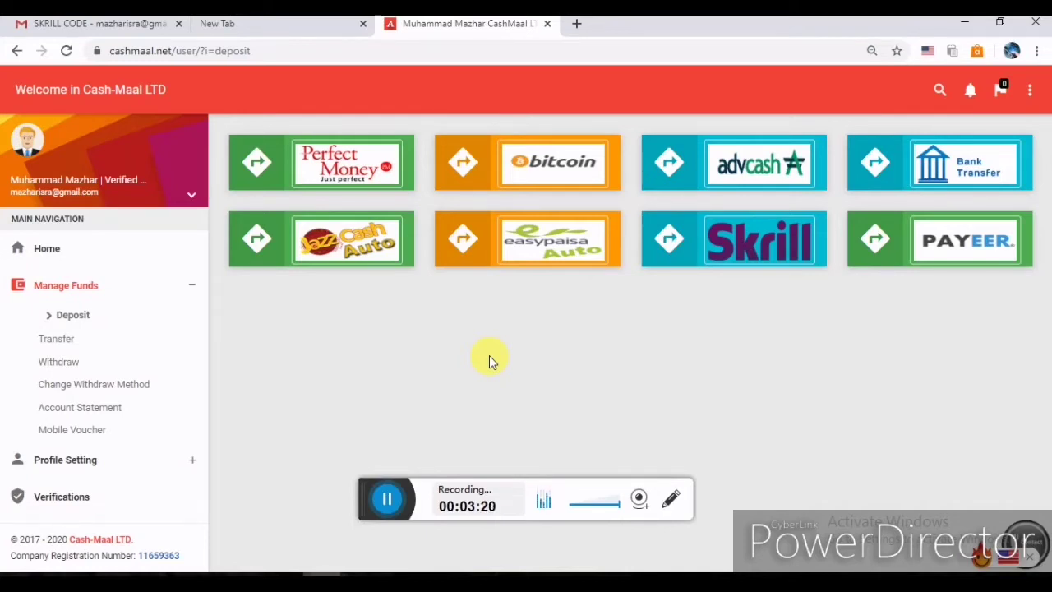
click(367, 164)
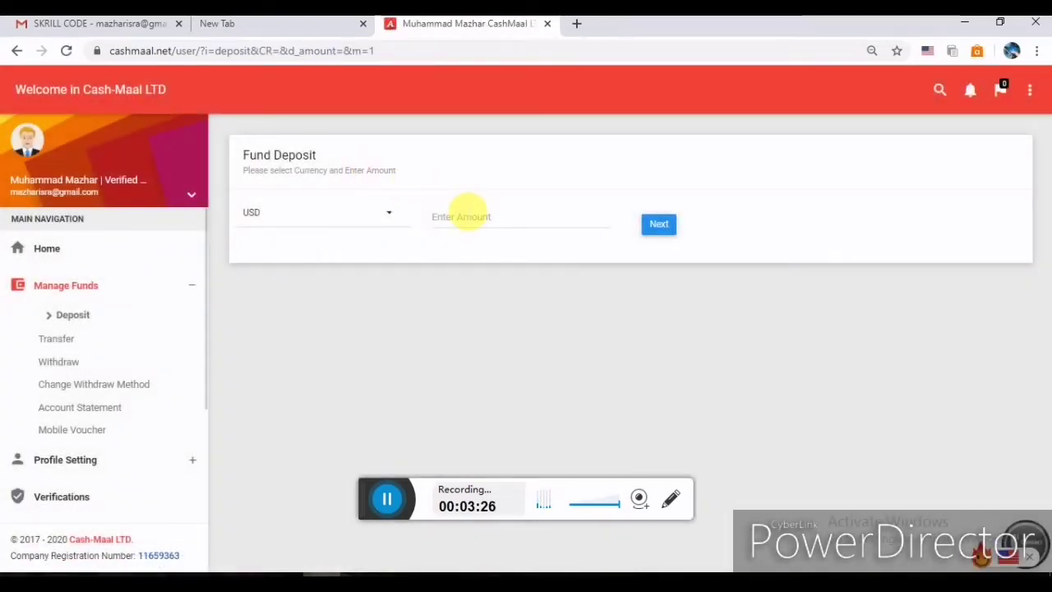
click(468, 217)
text(54)
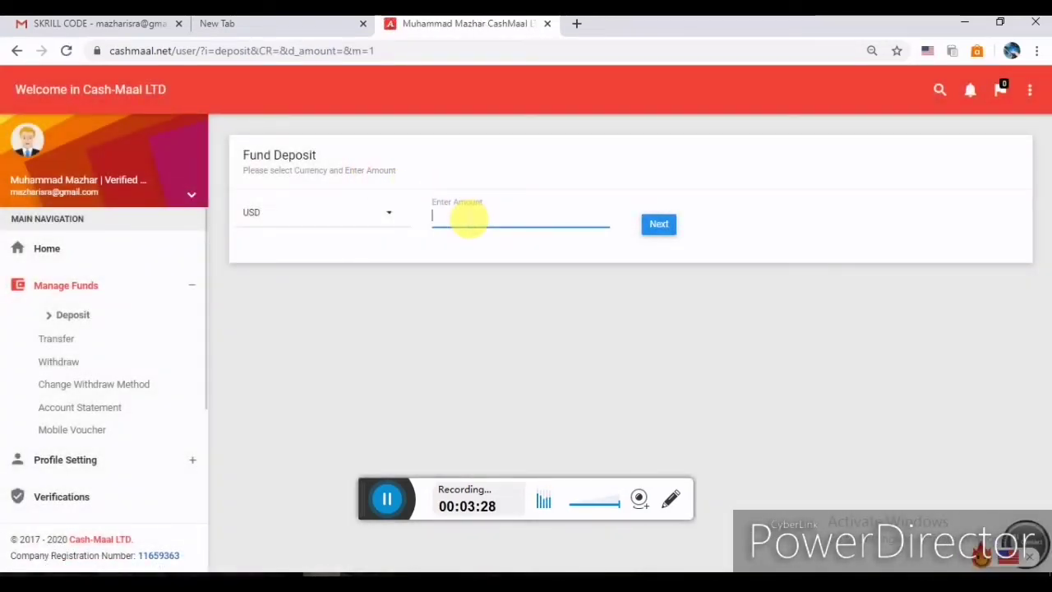
click(657, 225)
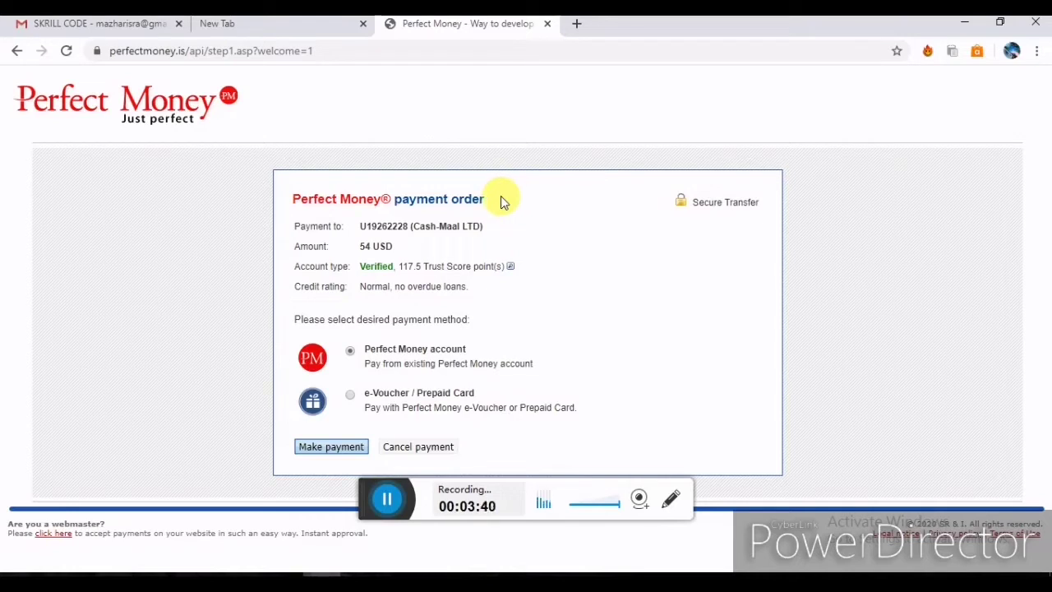
Check the Cash-Maal LTD account id and choose Make payment from the Perfect Money account.
drag(408, 231, 362, 229)
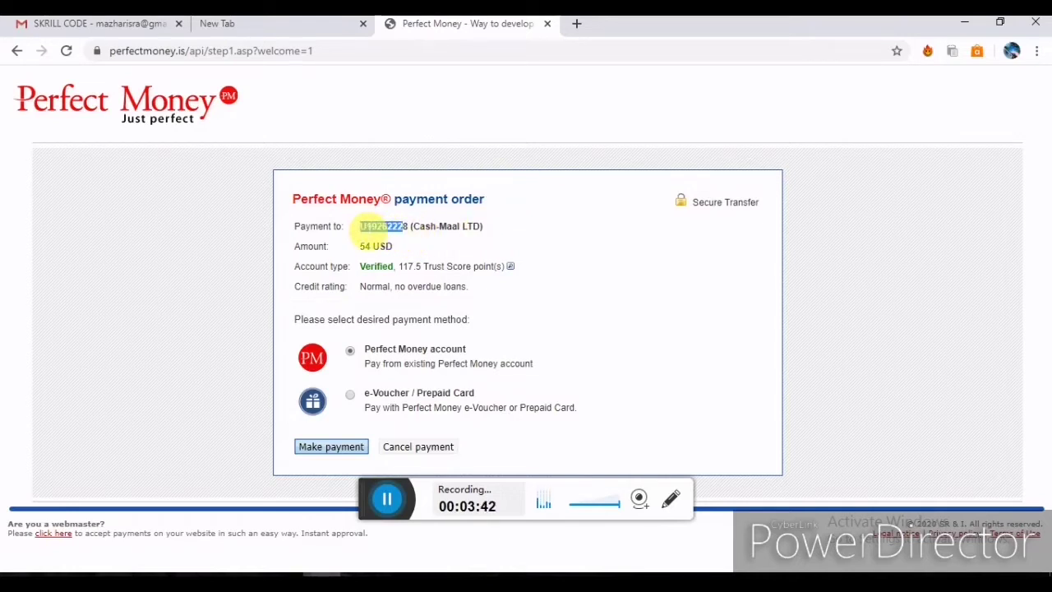
click(335, 452)
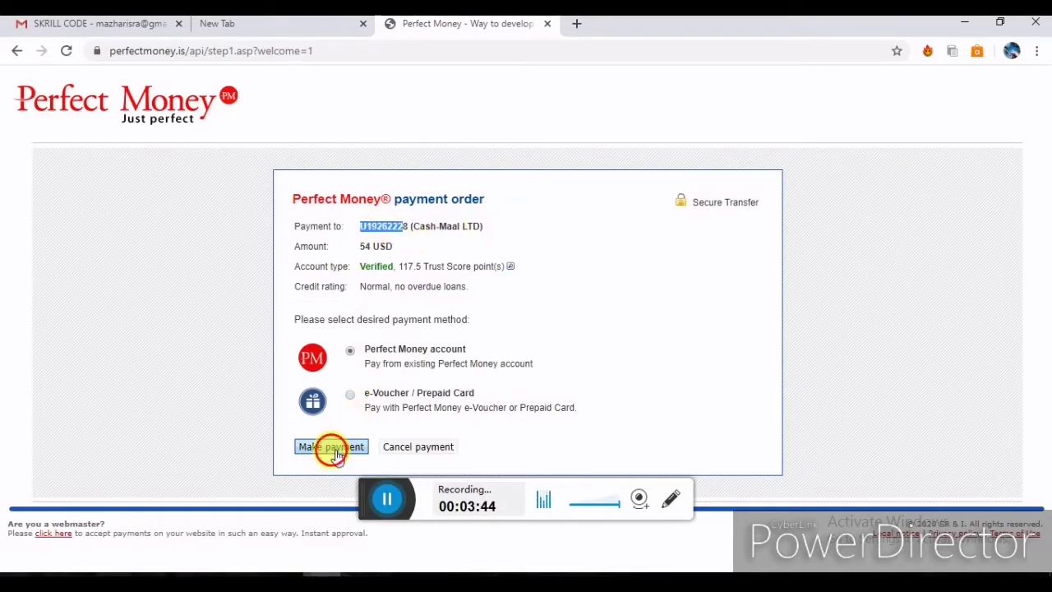
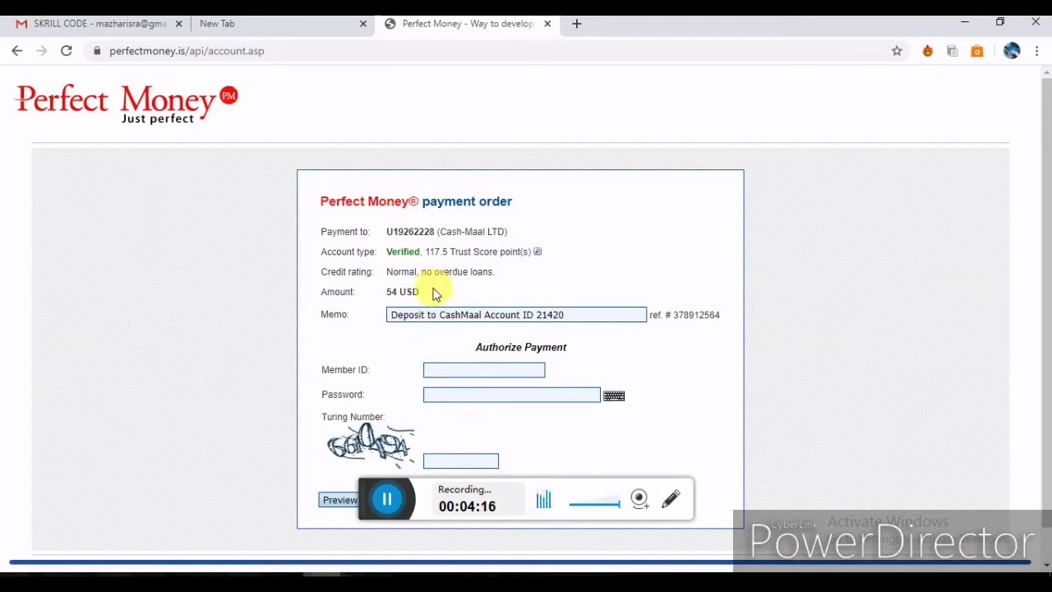
Leave the 54 USD Perfect Money payment order and go back to Cash-Maal's deposit page.
drag(435, 291, 389, 293)
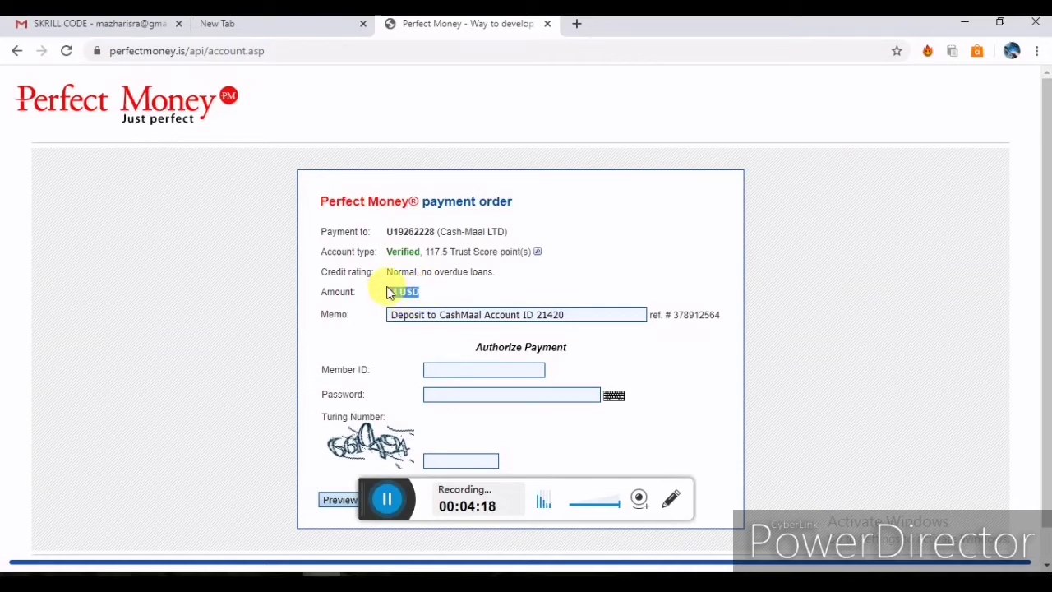
click(355, 508)
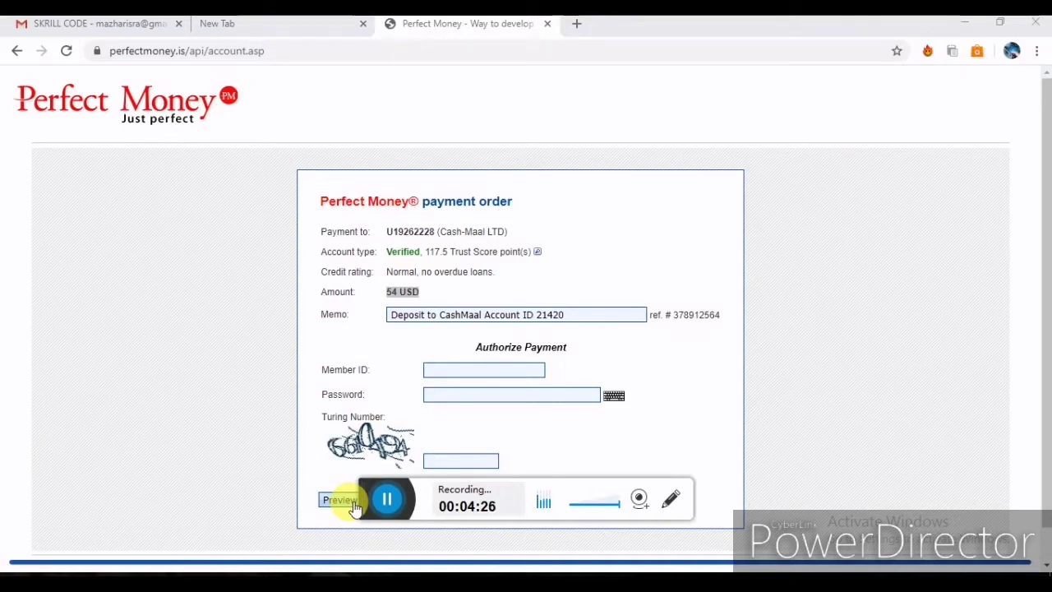
click(380, 509)
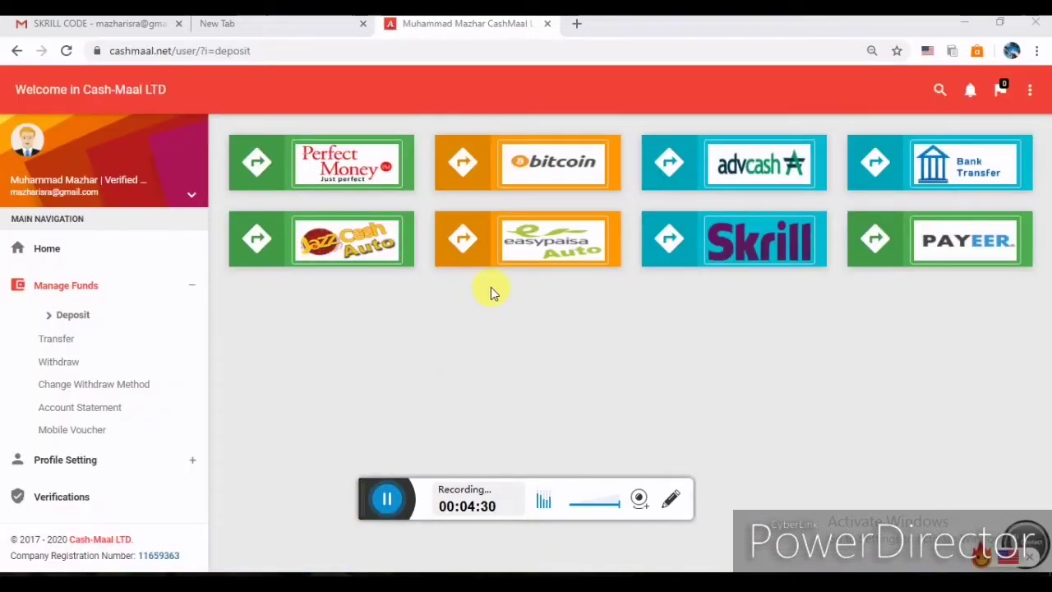
click(535, 155)
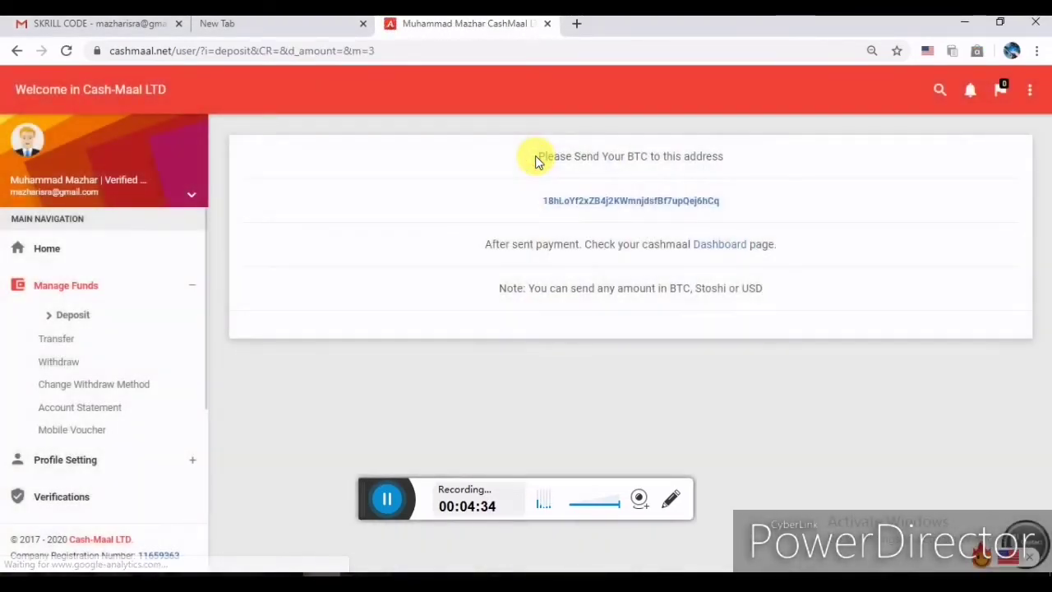
drag(753, 200, 545, 207)
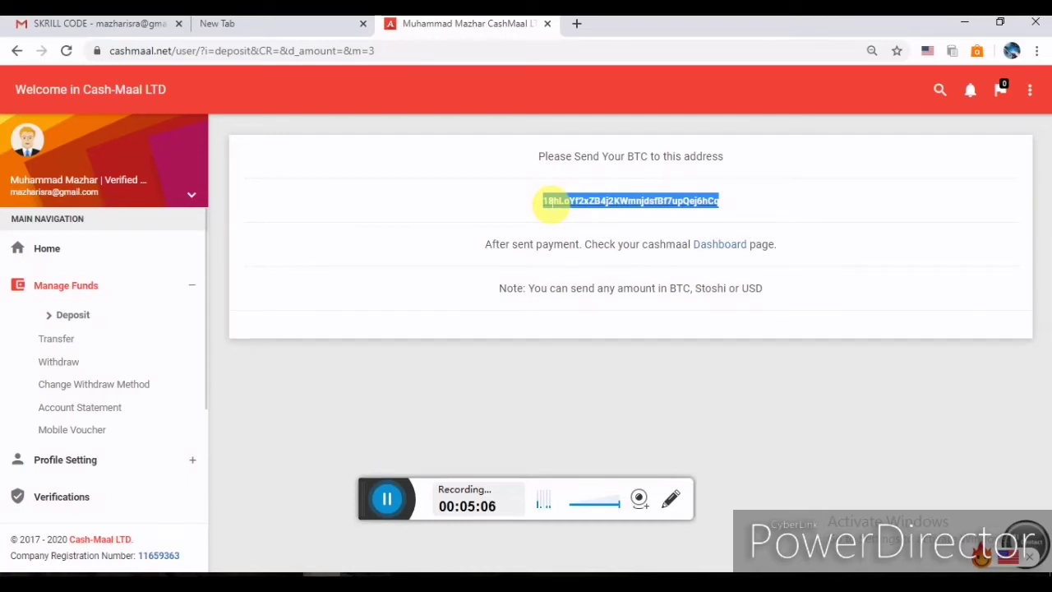
key(alt+Left)
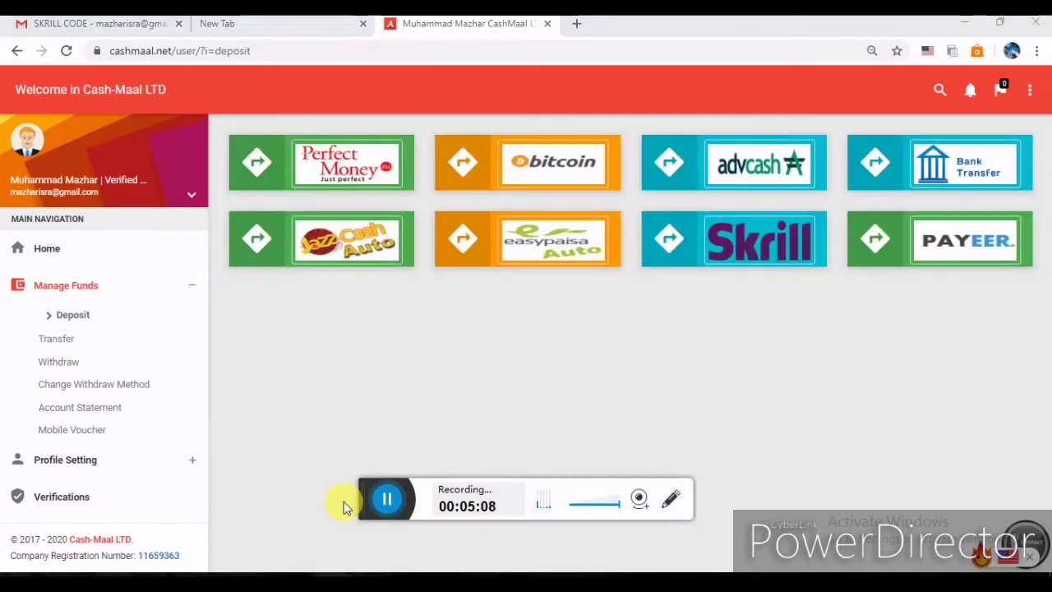
Choose the AdvCash deposit option and submit 44 USD as the deposit amount.
click(715, 178)
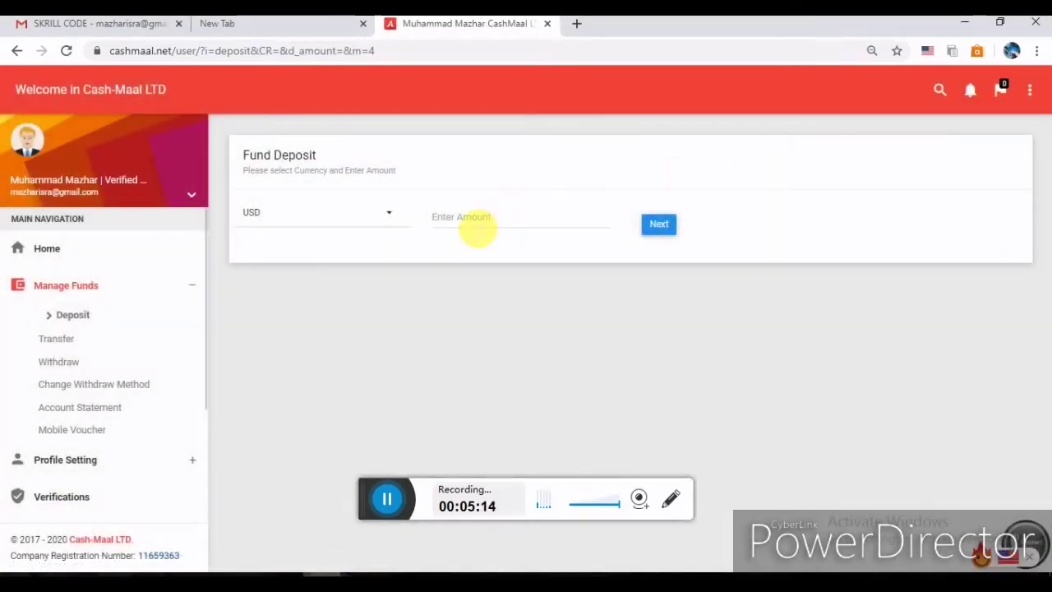
click(479, 229)
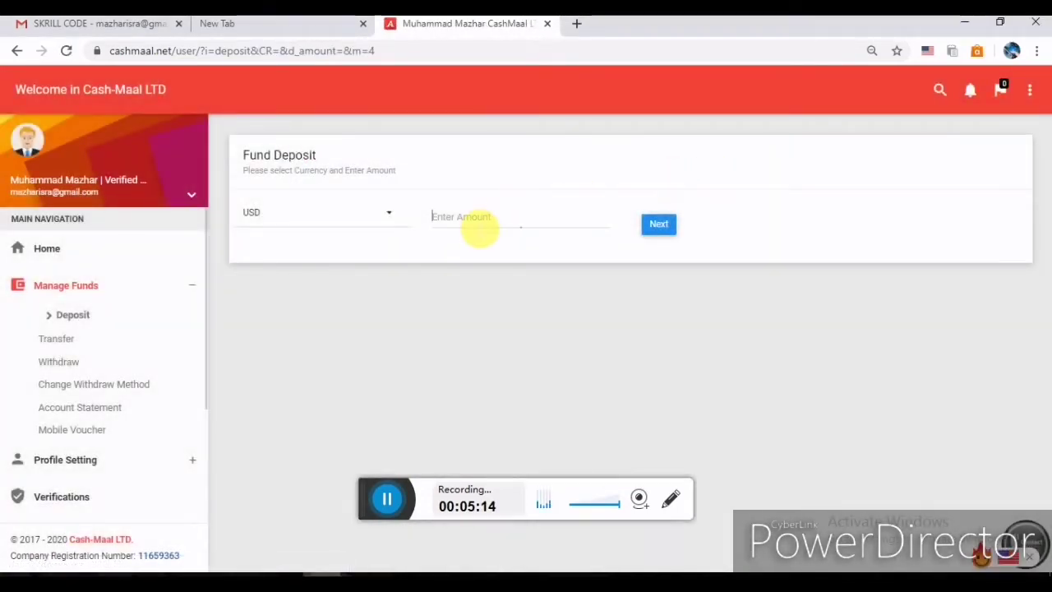
text(44)
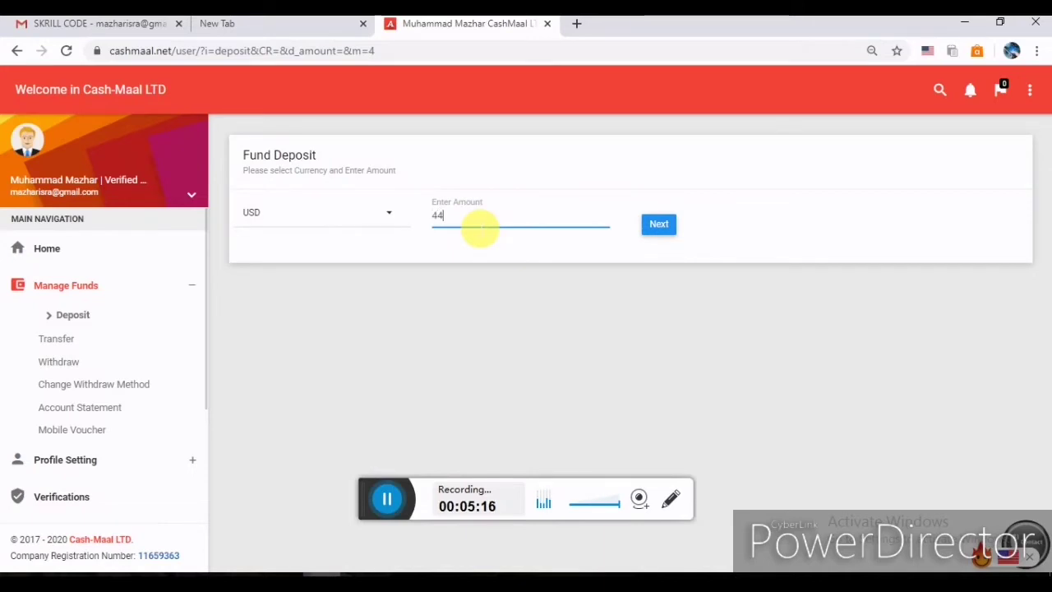
click(659, 225)
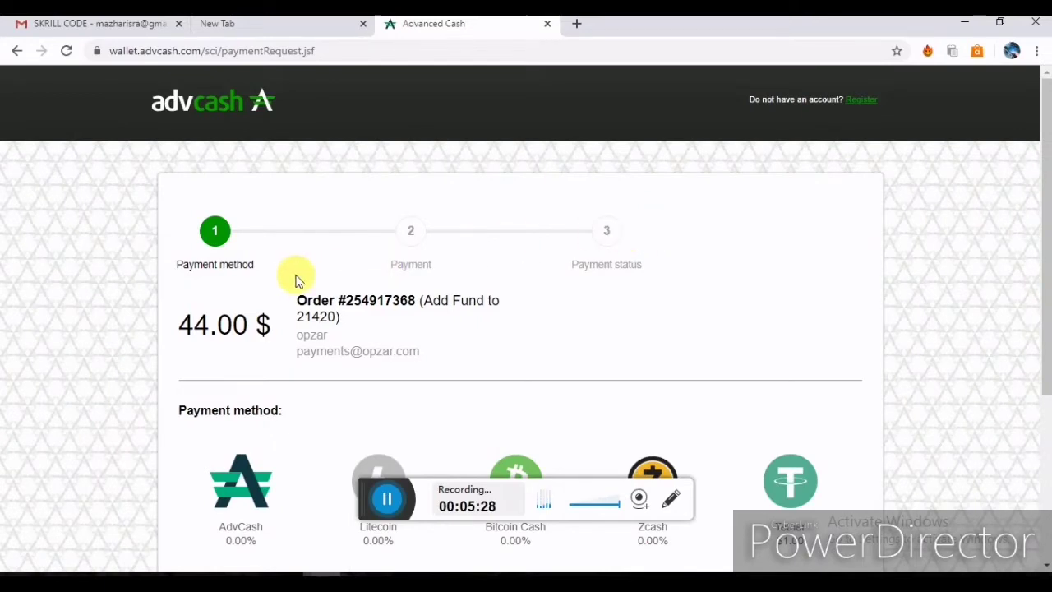
Select AdvCash as the payment method for the 44.00 $ order and log into Advanced Cash.
drag(206, 271, 352, 268)
click(352, 268)
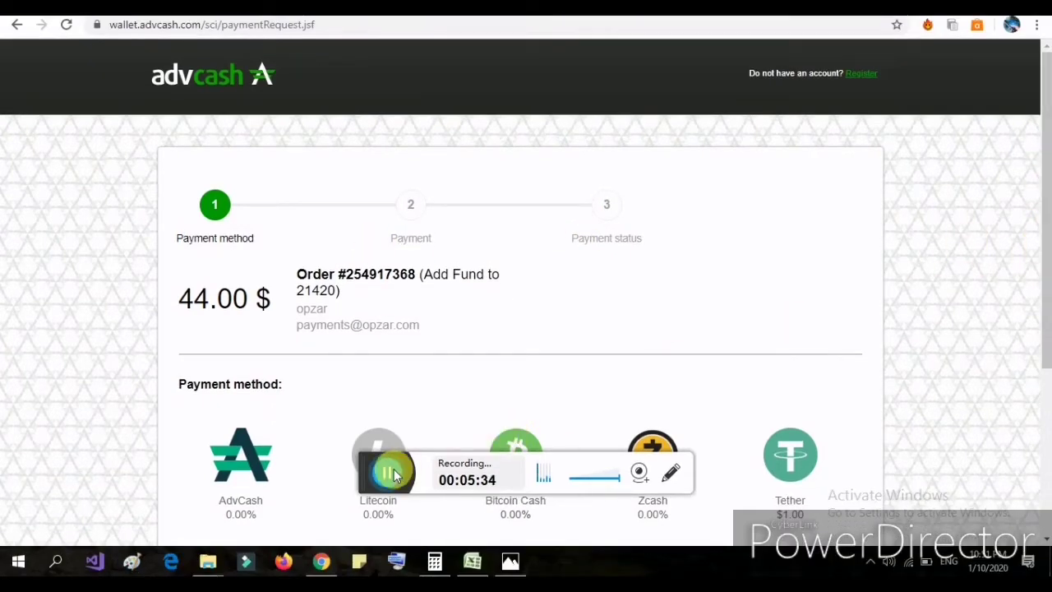
scroll(361, 475, down, 2)
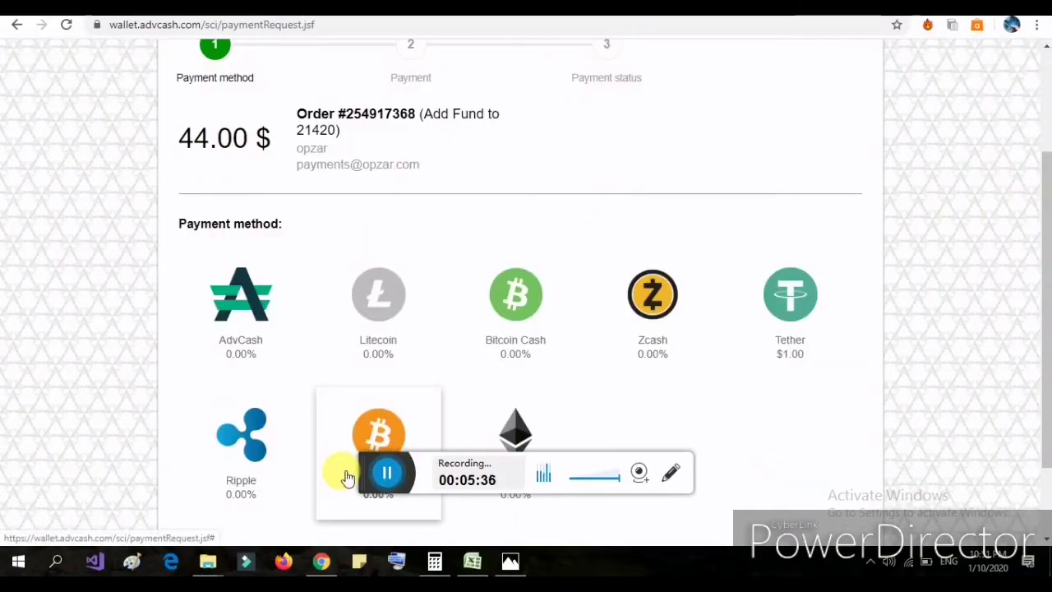
click(257, 348)
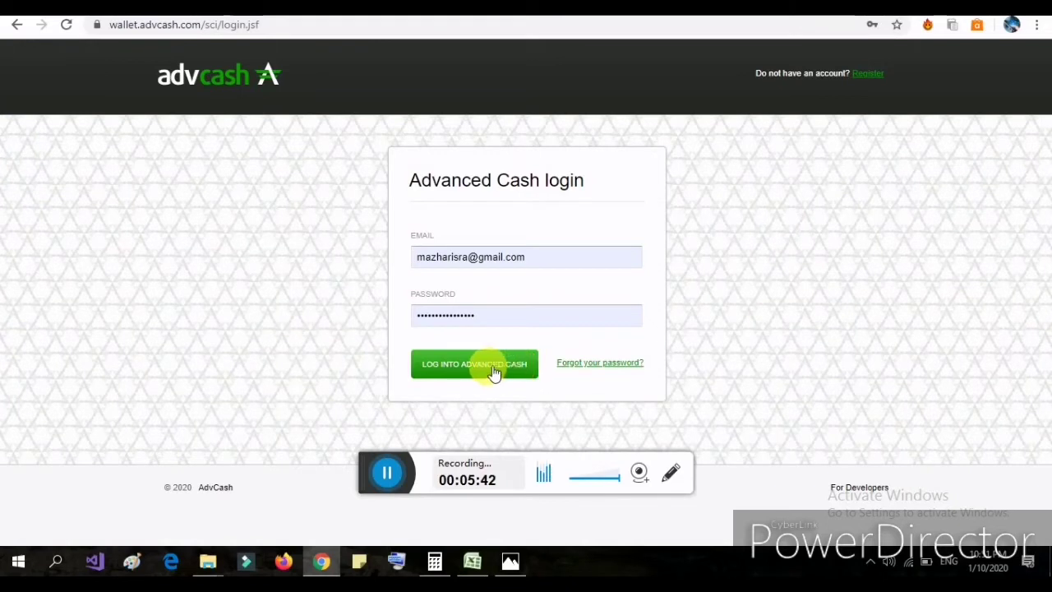
click(492, 372)
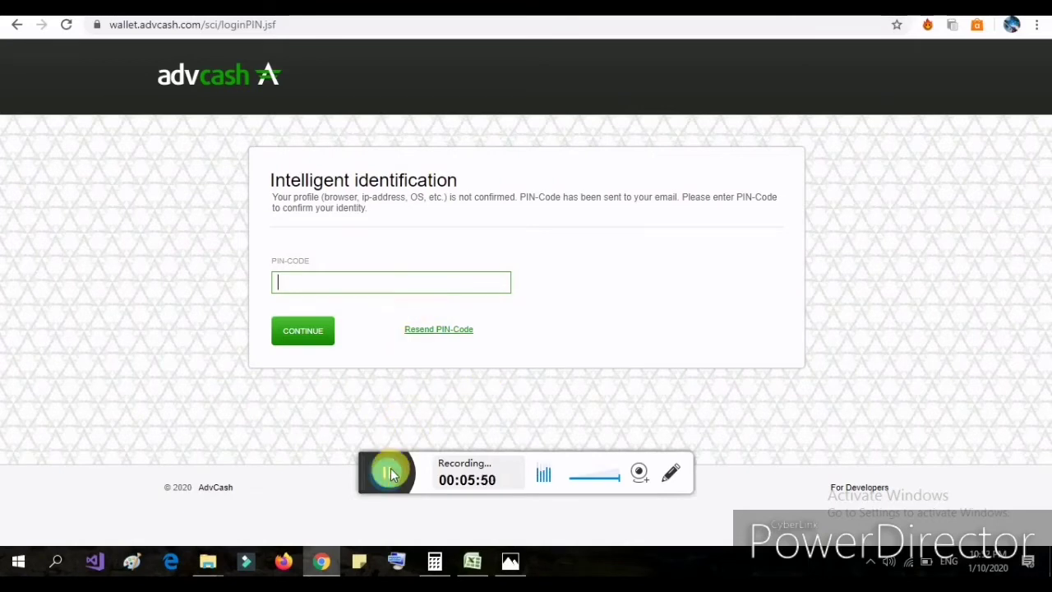
click(387, 473)
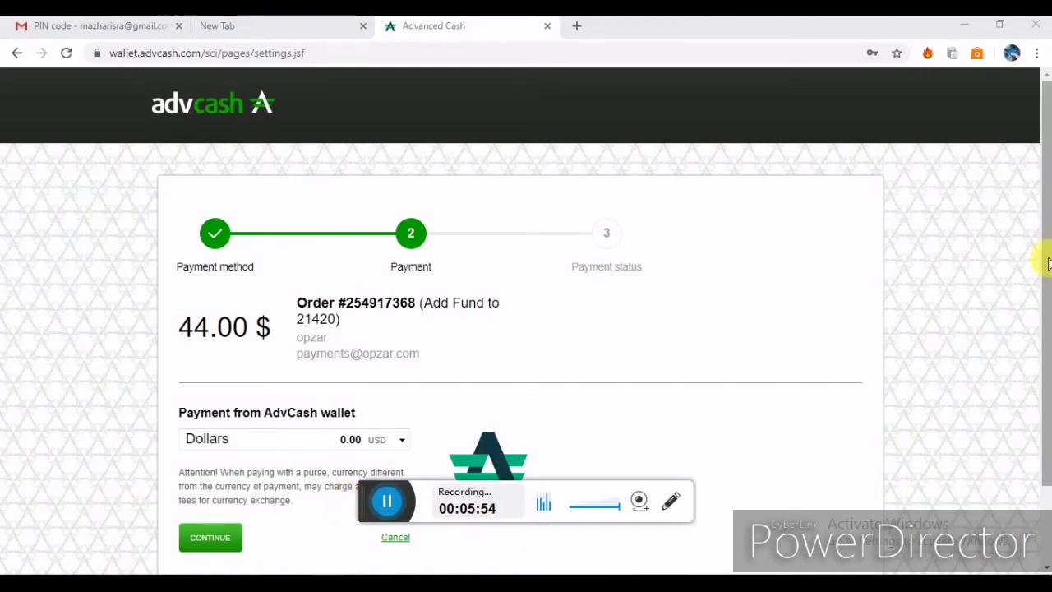
Submit the 44.00 $ payment from the AdvCash Dollars wallet.
drag(1044, 263, 1048, 345)
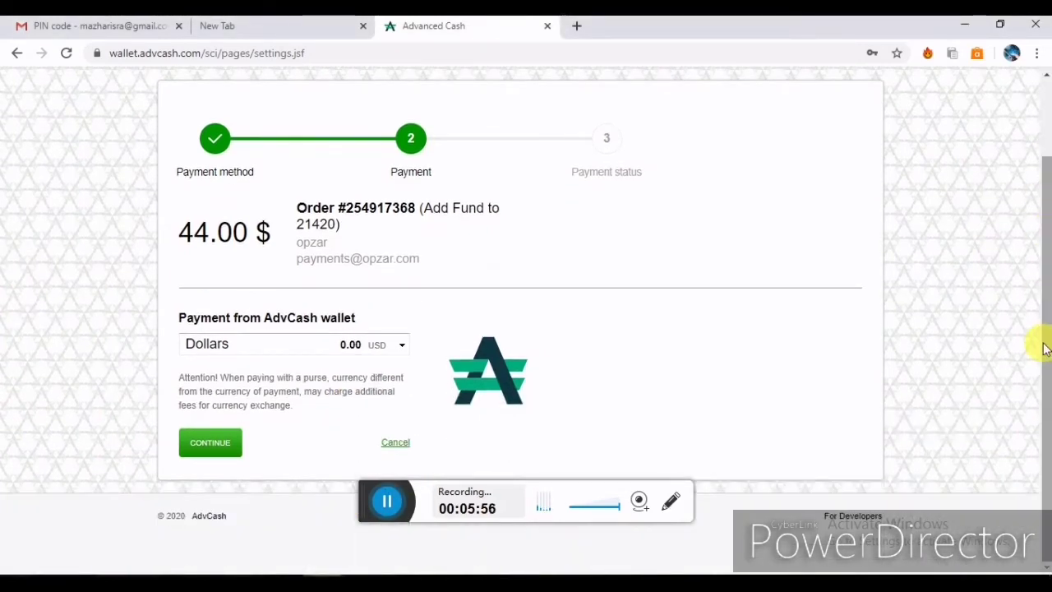
click(393, 499)
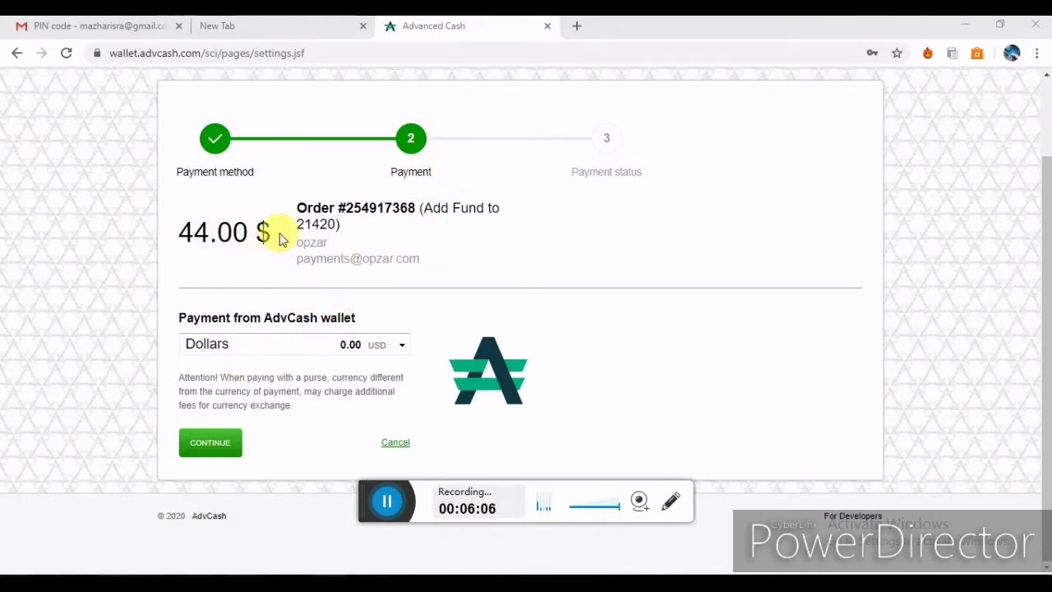
drag(279, 232, 188, 243)
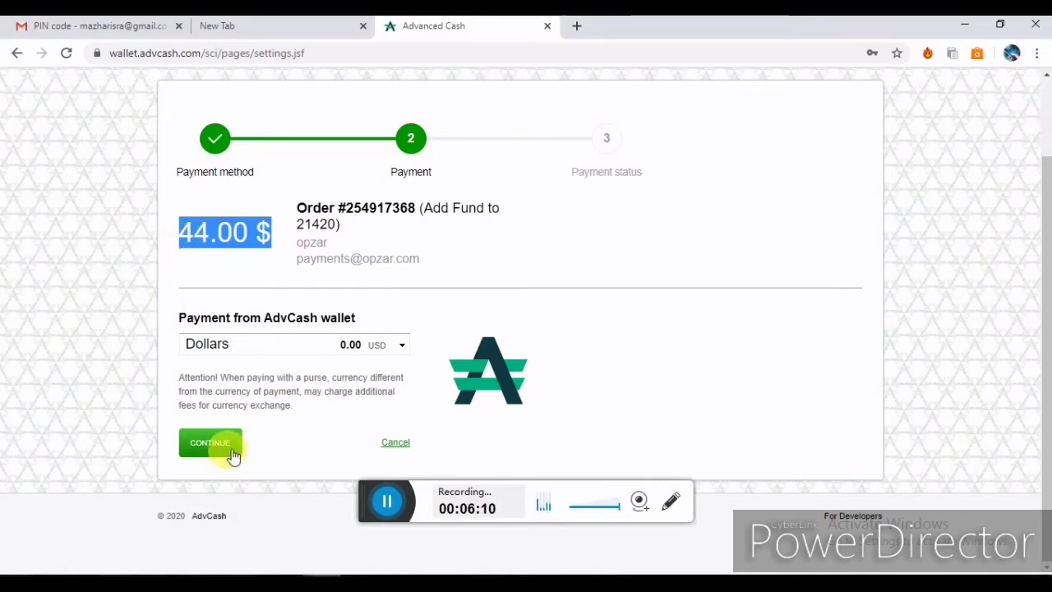
click(224, 449)
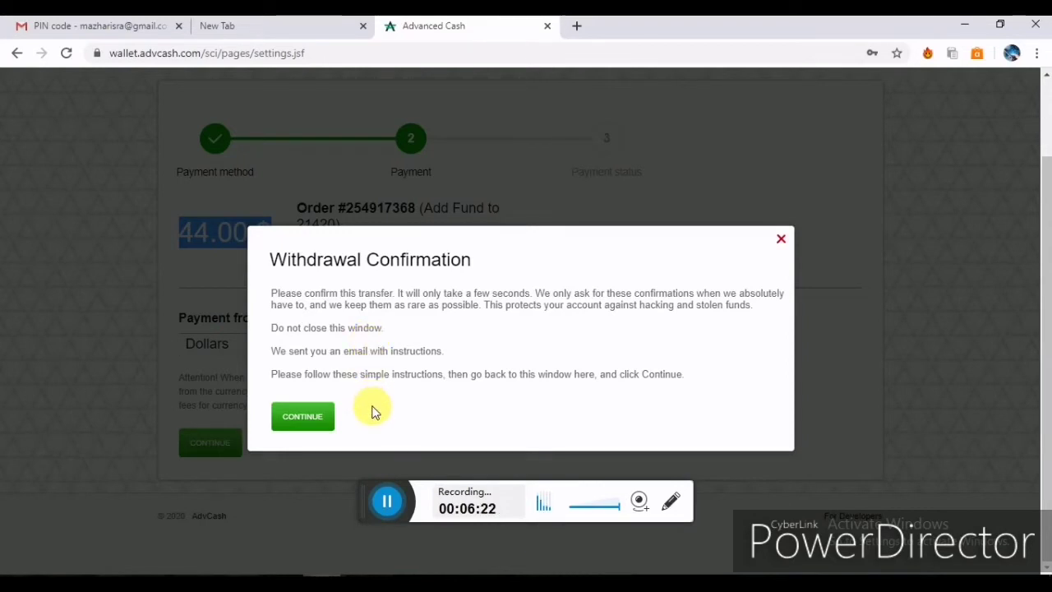
Confirm the AdvCash withdrawal request from the Gmail email and note the security check success.
click(389, 499)
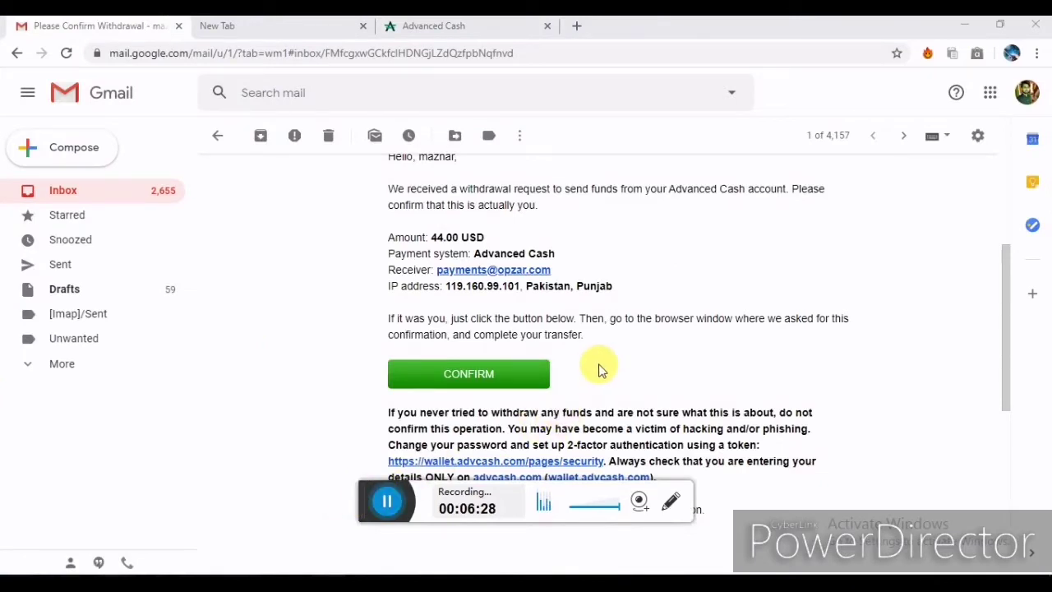
click(465, 378)
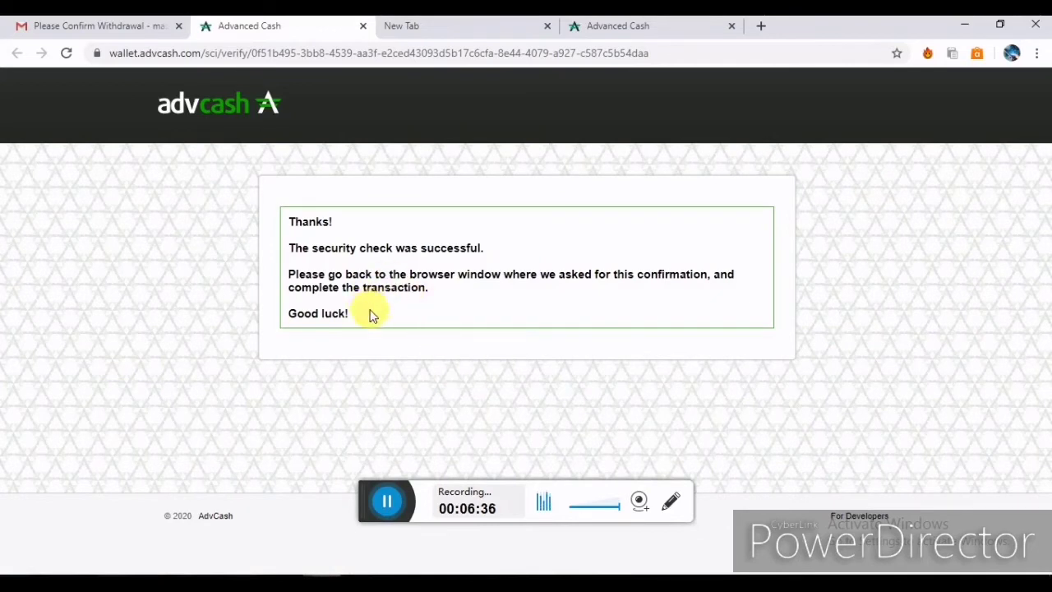
drag(369, 313, 289, 220)
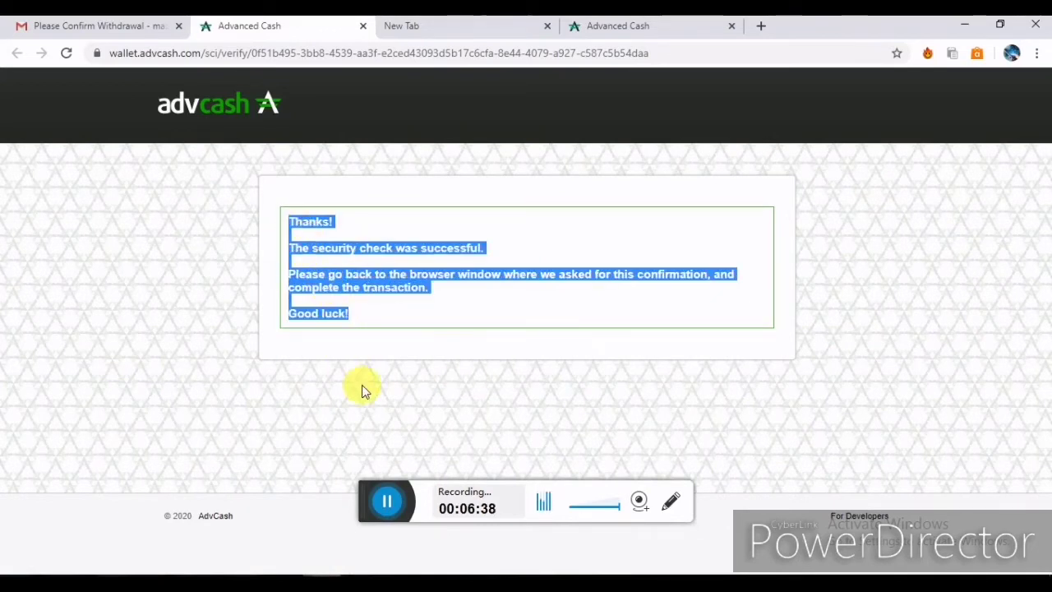
Resume the pending AdvCash payment, which is refused with a Not enough money alert.
click(617, 25)
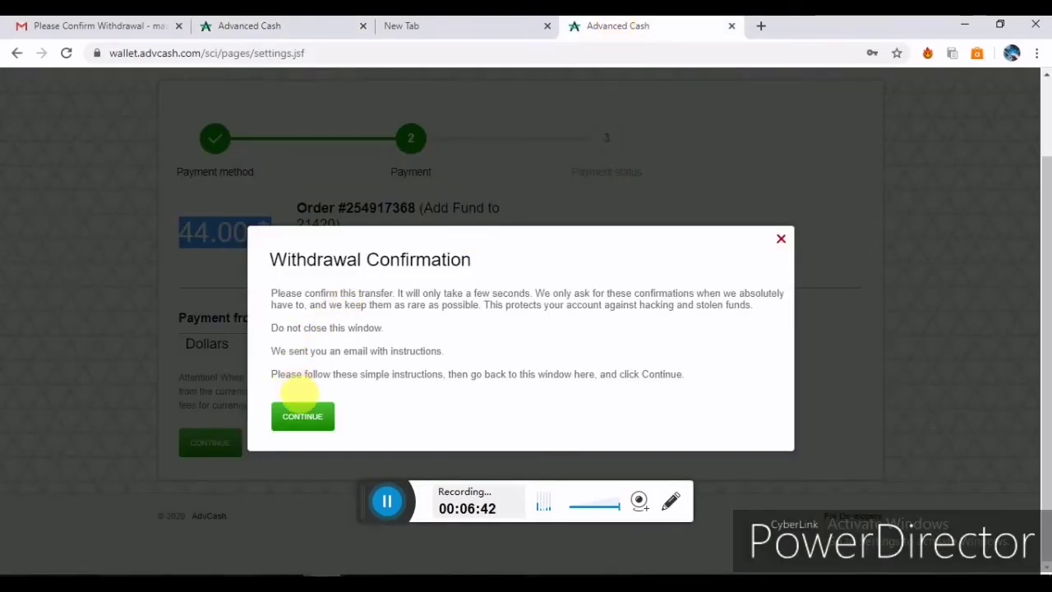
click(301, 416)
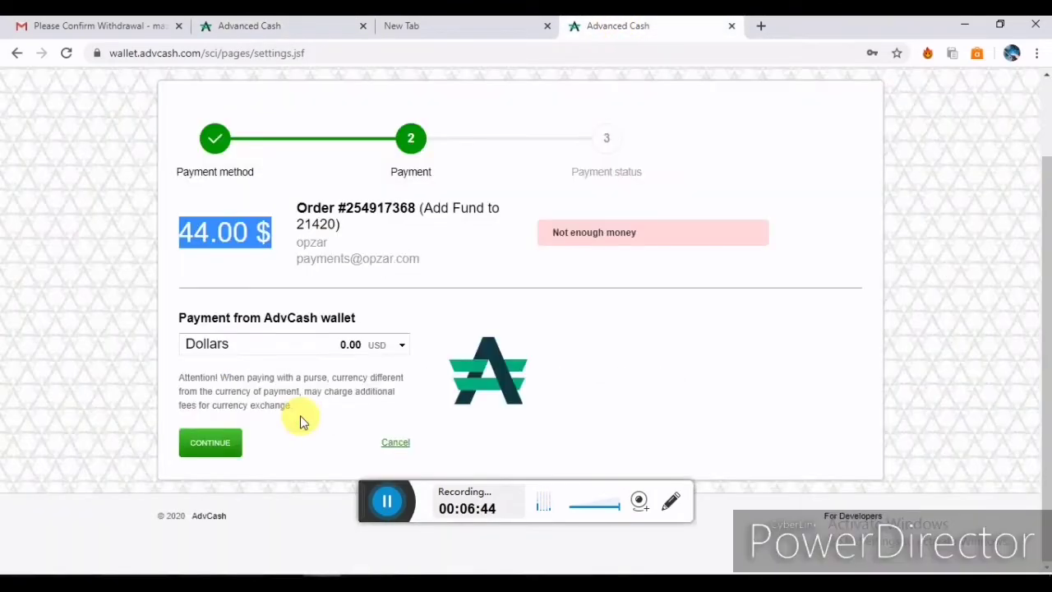
drag(609, 243, 549, 246)
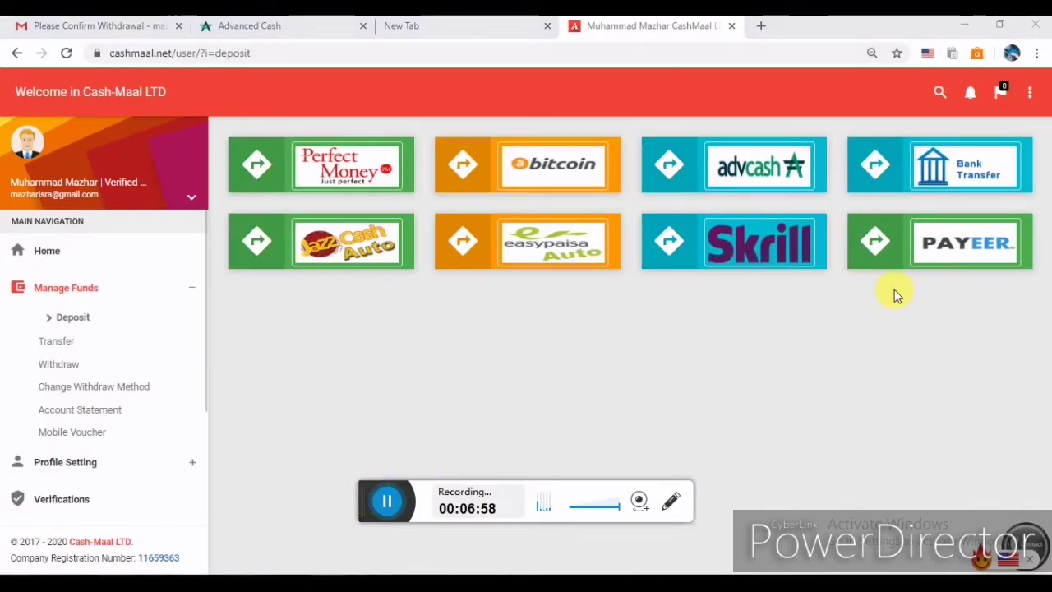
Choose Bank Transfer and submit 656 PKR as the deposit amount.
click(942, 188)
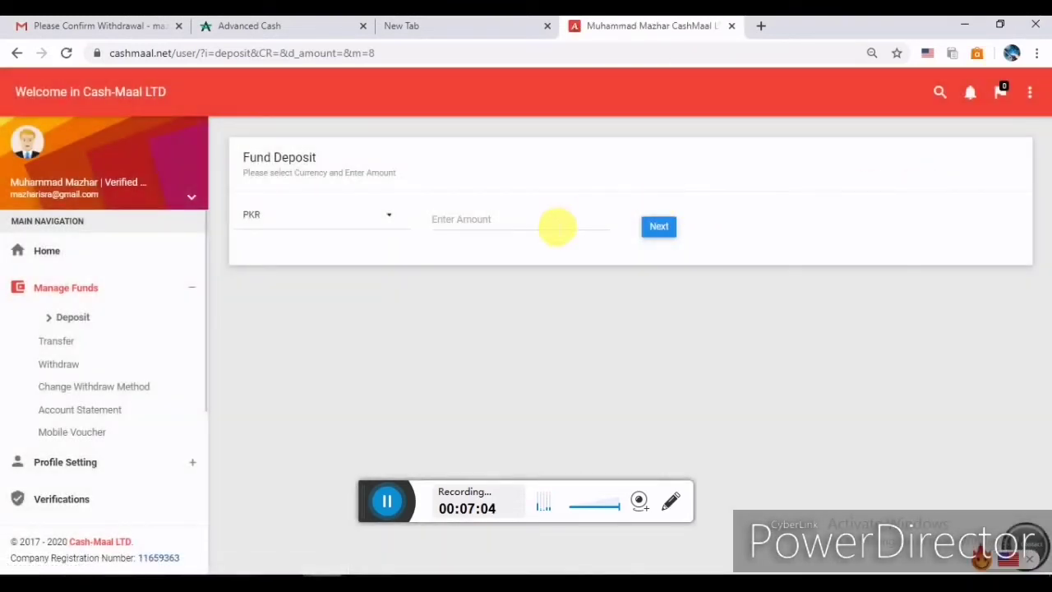
click(556, 224)
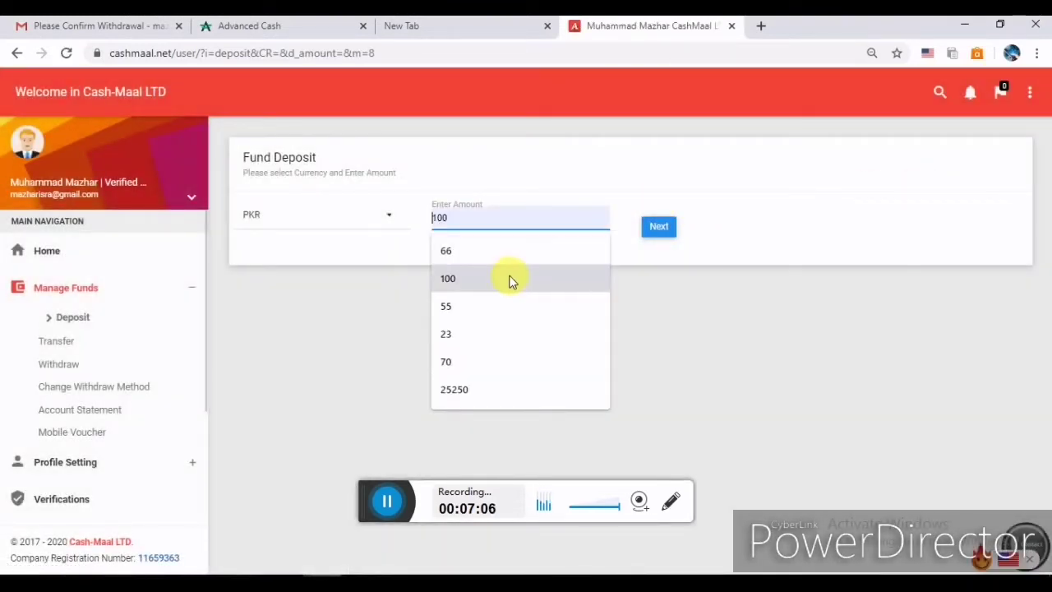
text(657635)
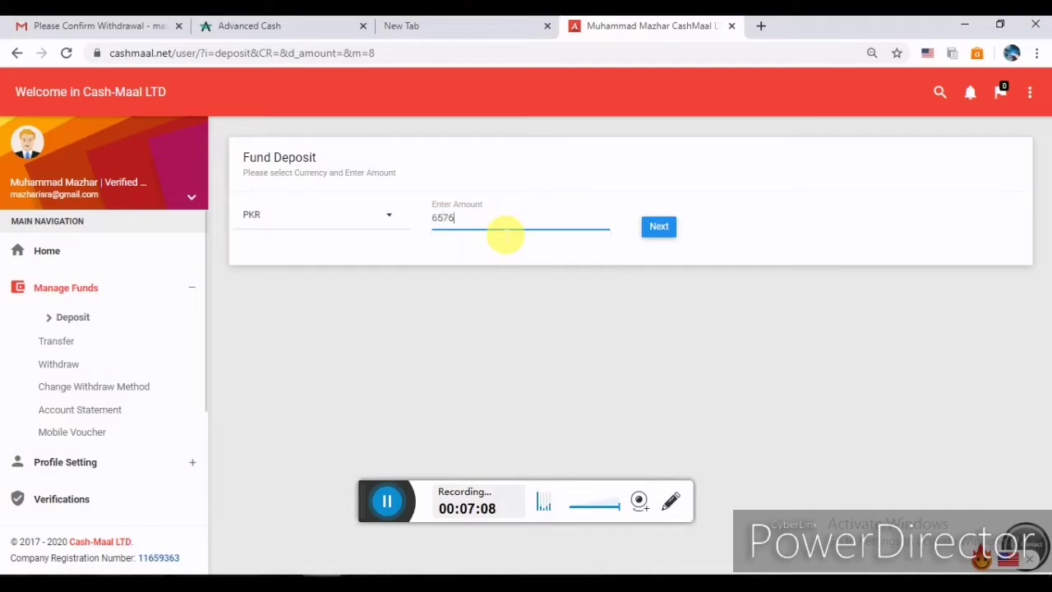
key(BackSpace)
key(BackSpace)
key(BackSpace)
key(BackSpace)
text(6)
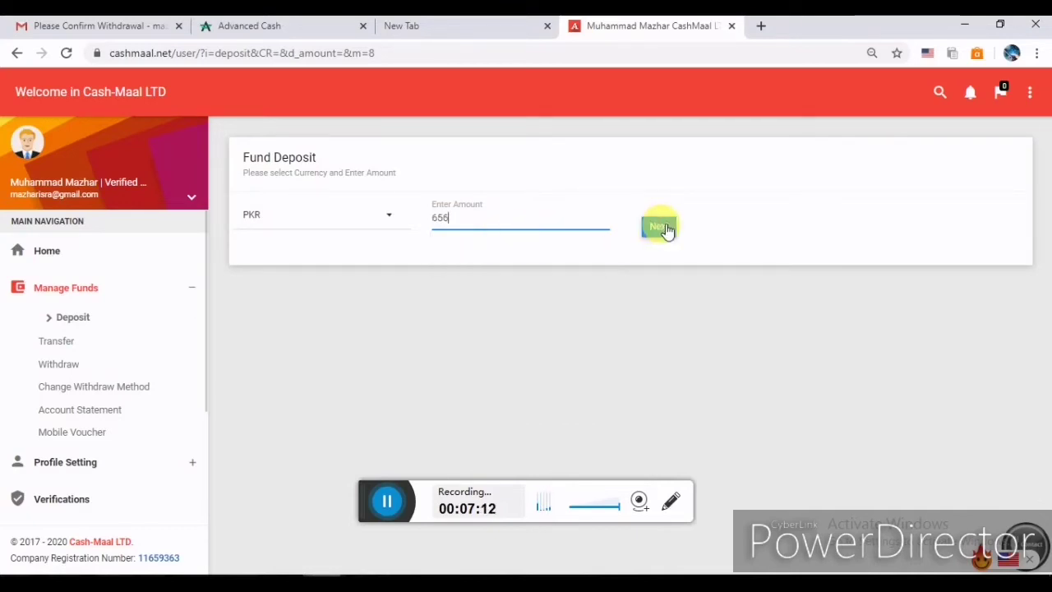
click(660, 227)
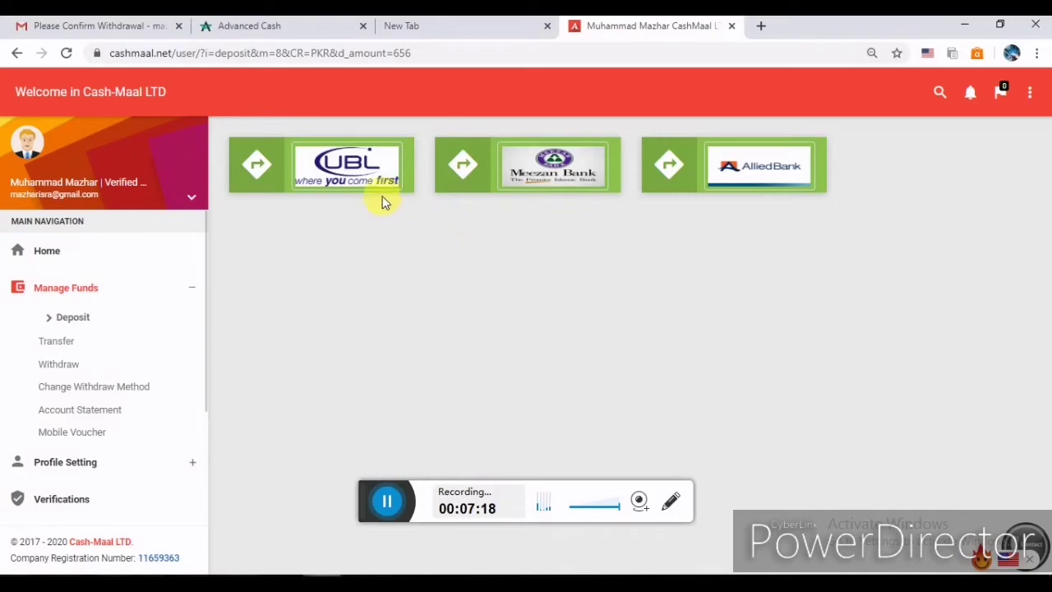
Choose UBL and highlight the 'MEEZAN OR ALLIED' alternatives in the important note.
click(365, 175)
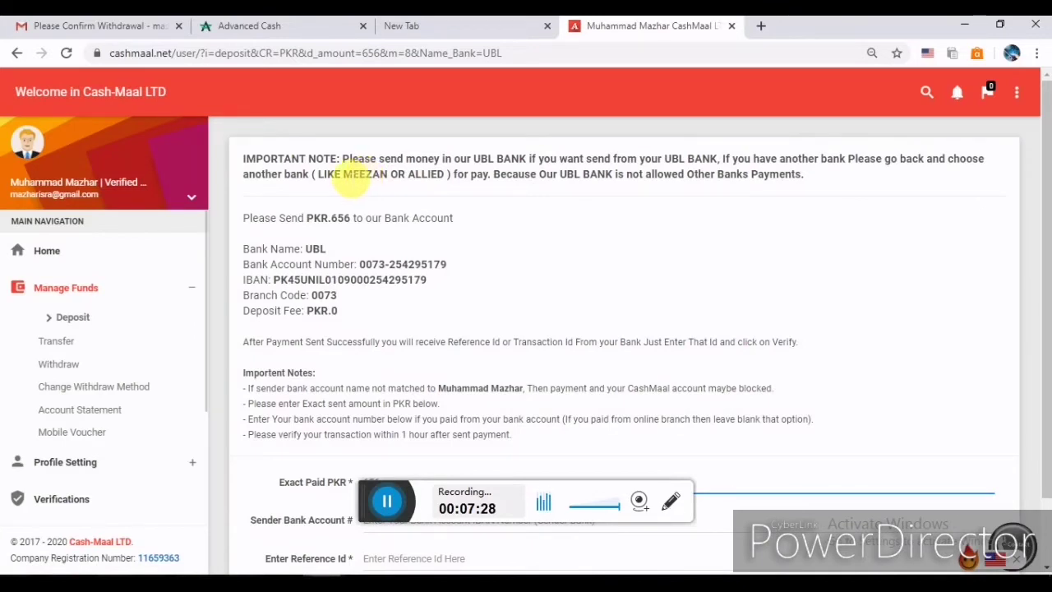
drag(345, 176, 444, 176)
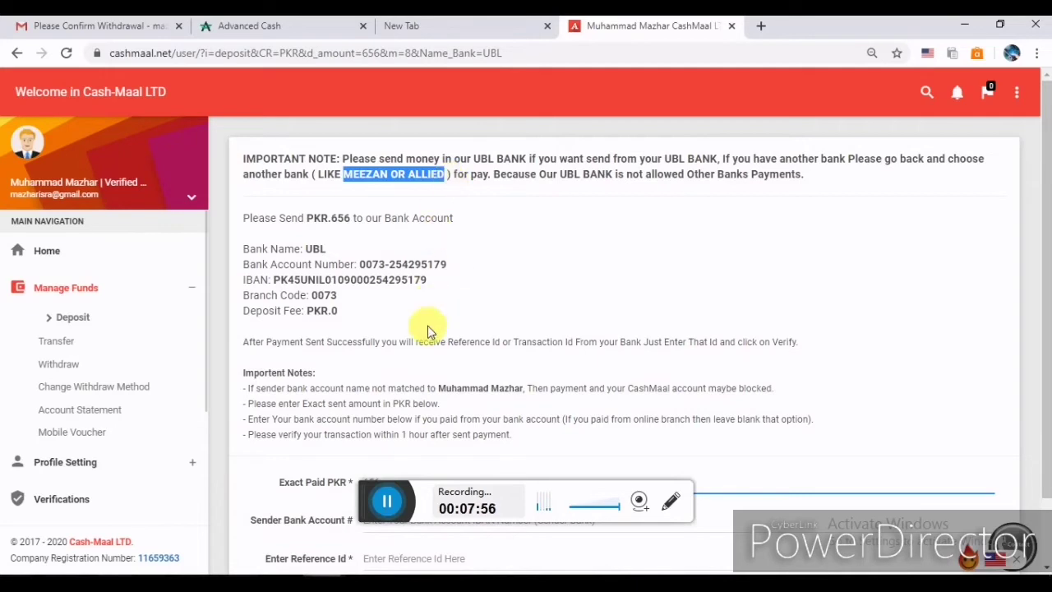
Highlight the UBL account number, IBAN and the first two important notes.
scroll(349, 503, down, 1)
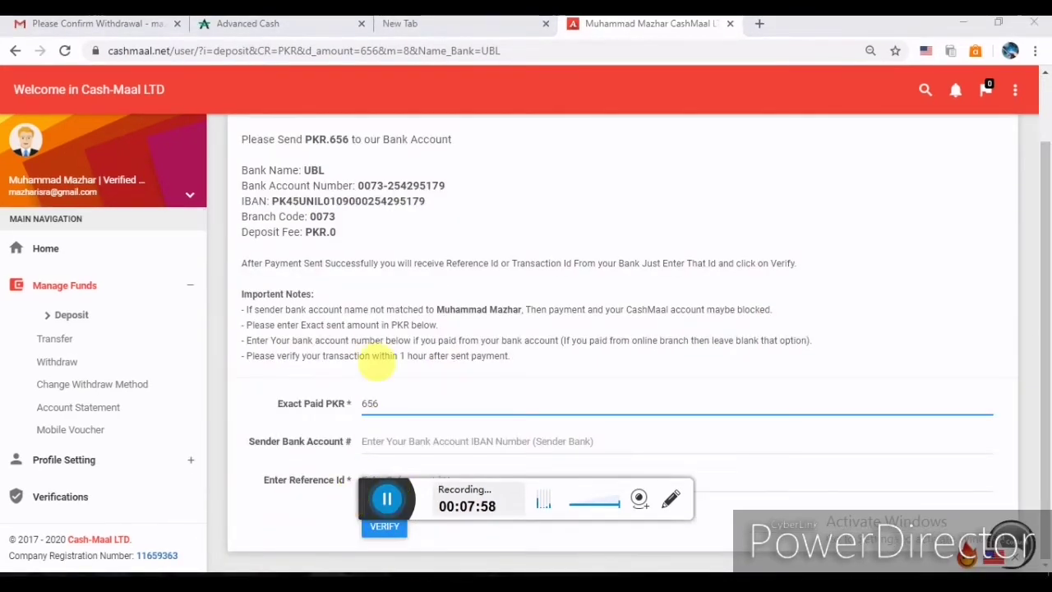
drag(448, 187, 358, 187)
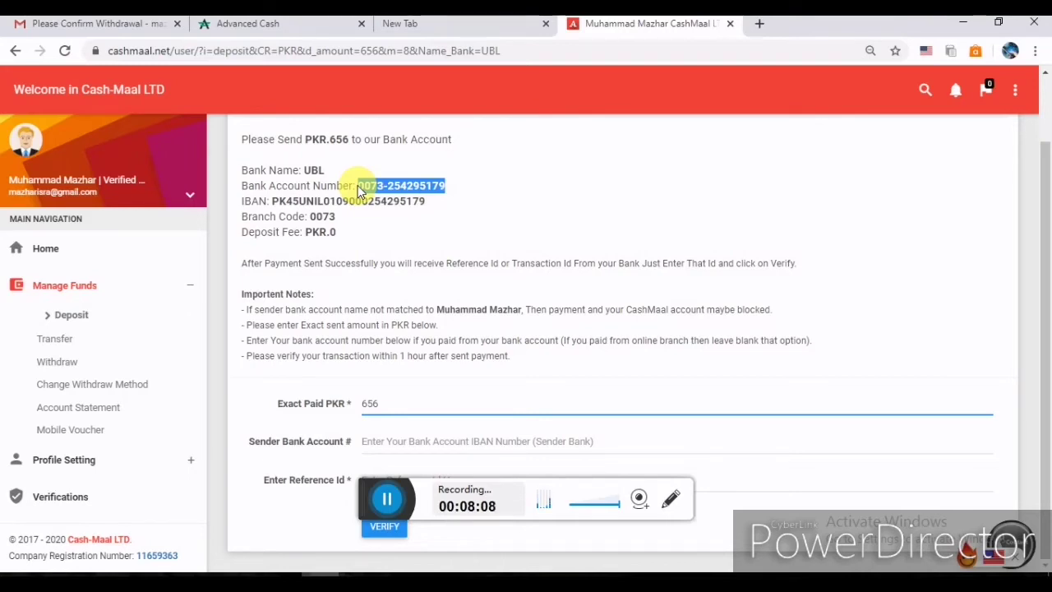
click(431, 201)
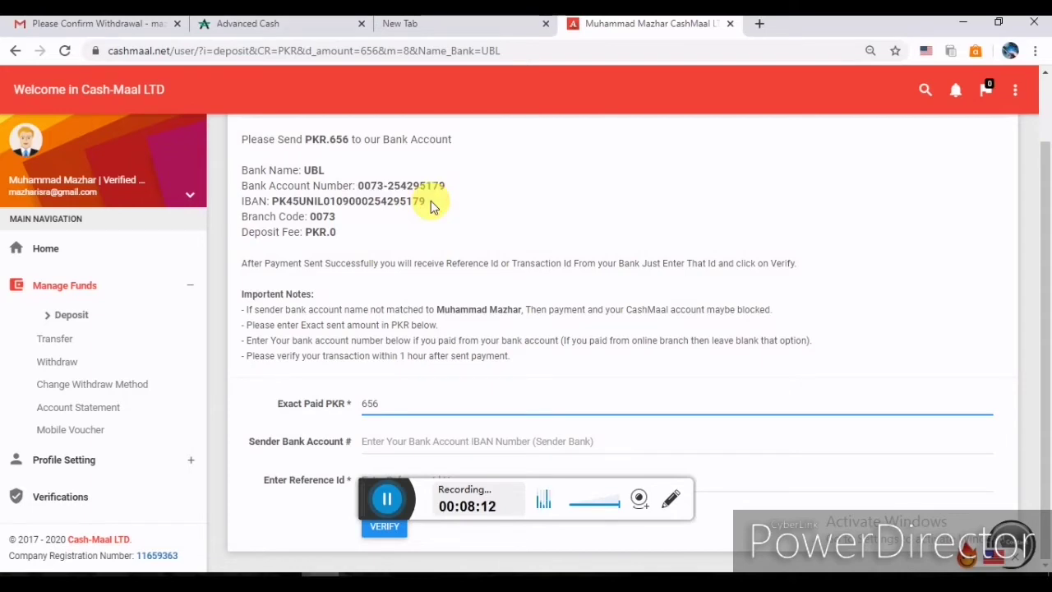
drag(452, 187, 367, 199)
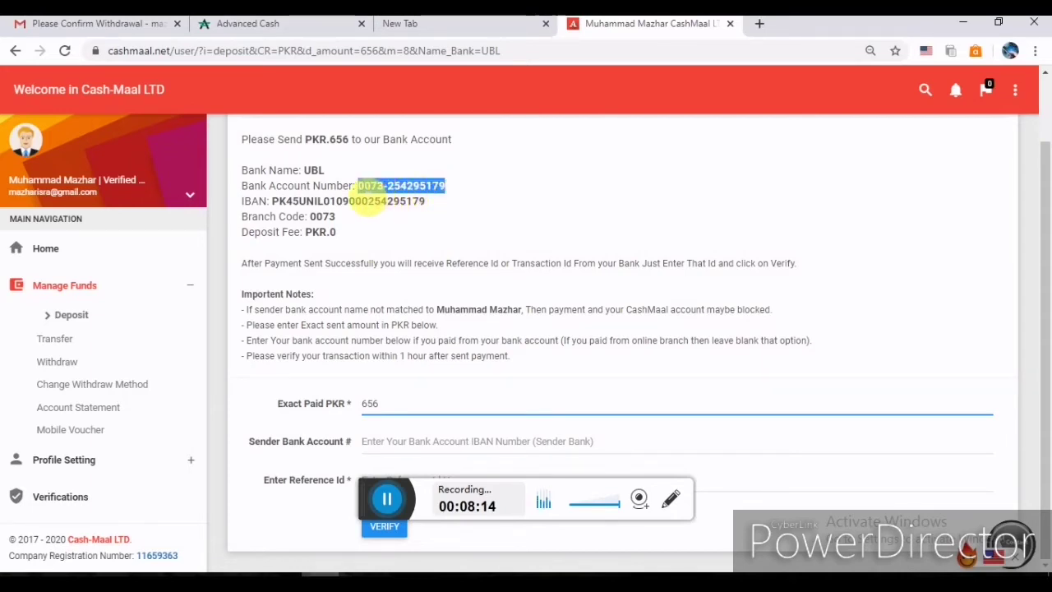
drag(431, 203, 287, 212)
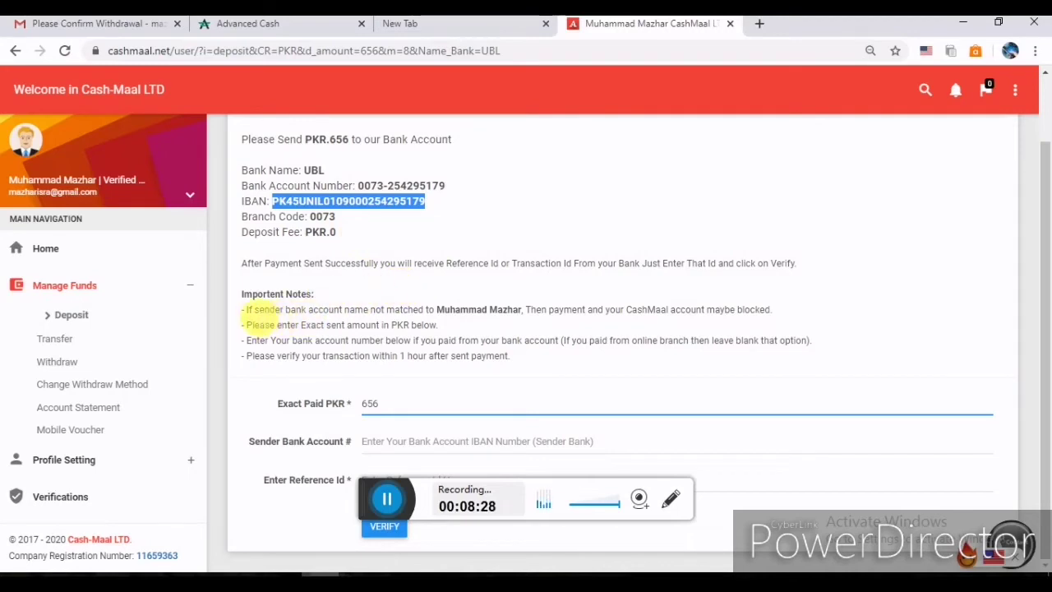
drag(247, 311, 441, 329)
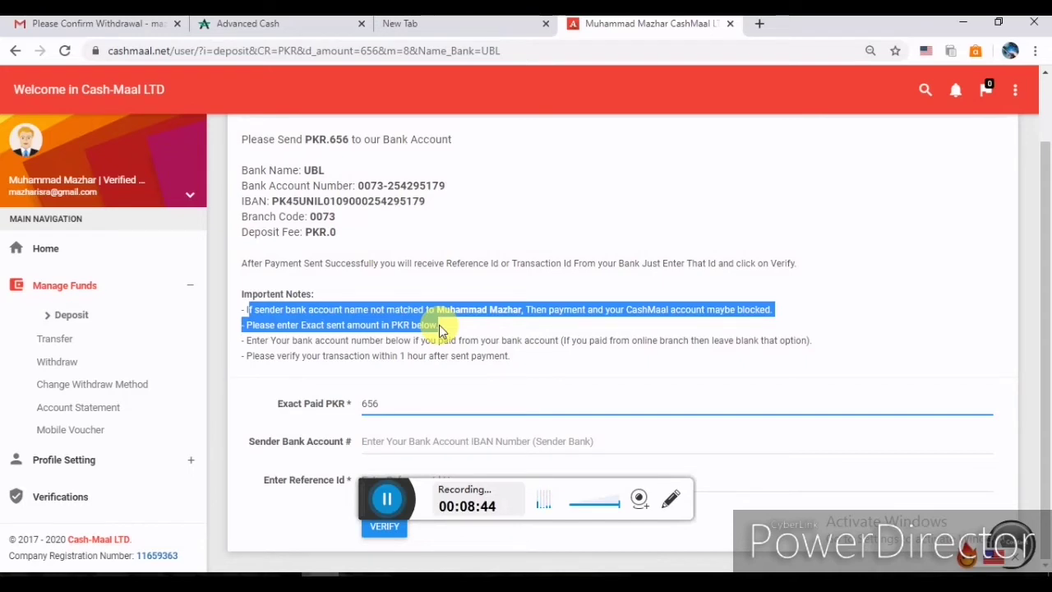
Inspect the Sender Bank Account and Reference Id fields, then return to the deposit methods list.
click(346, 503)
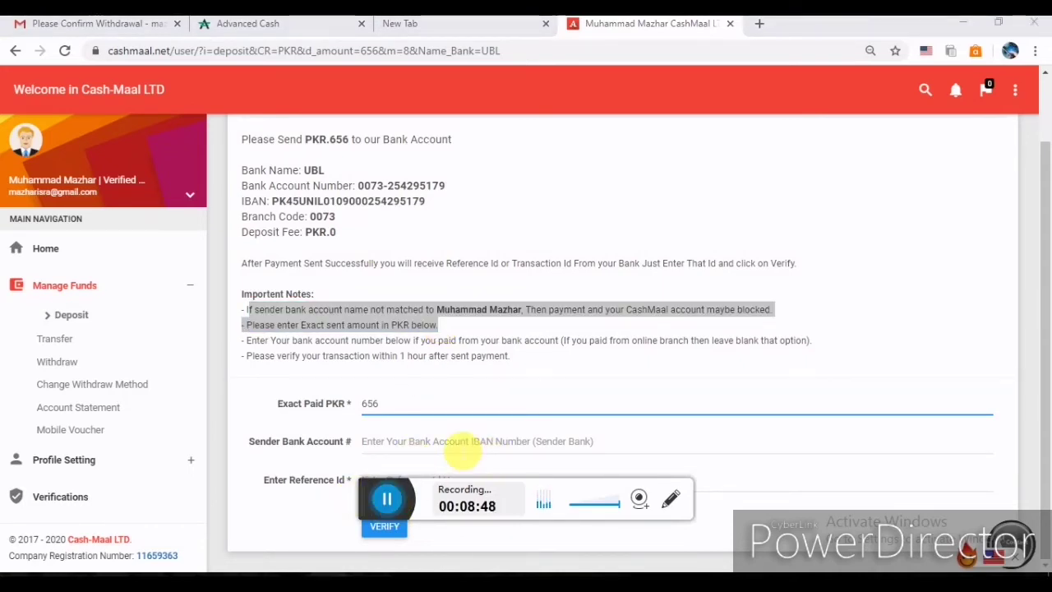
click(463, 444)
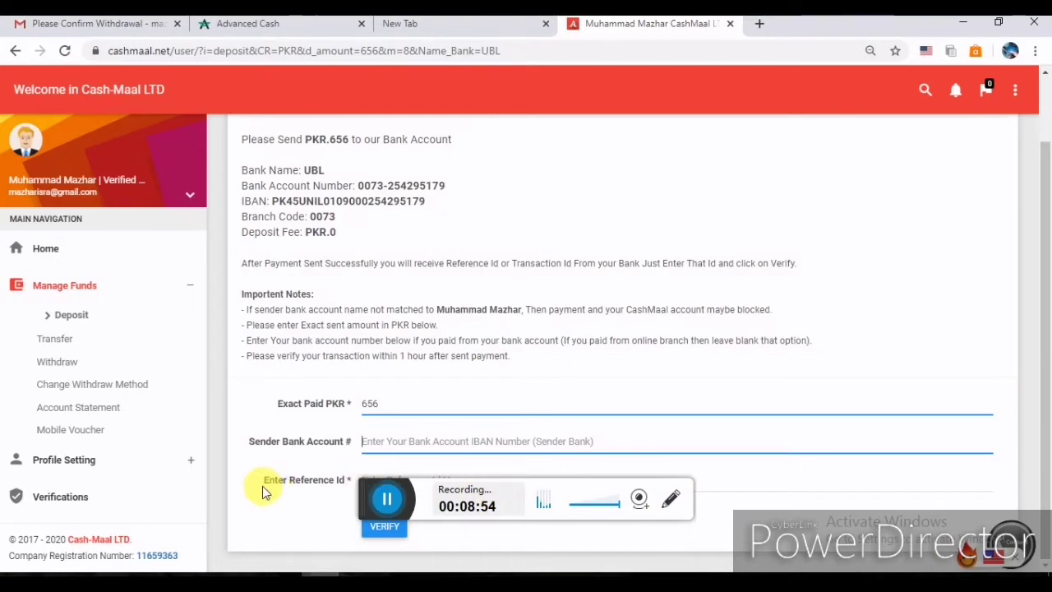
drag(263, 482, 347, 487)
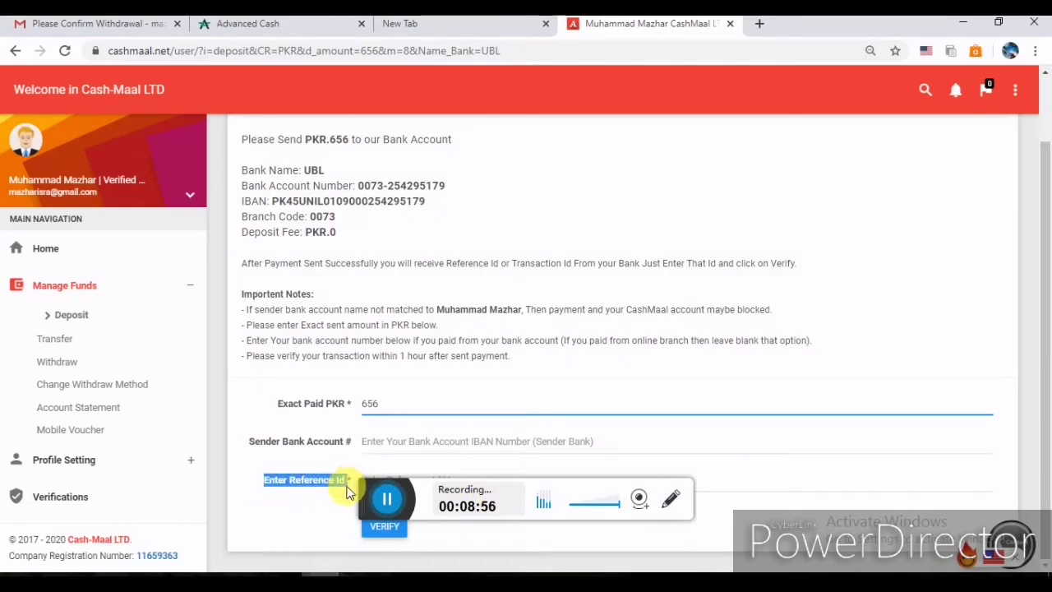
click(393, 479)
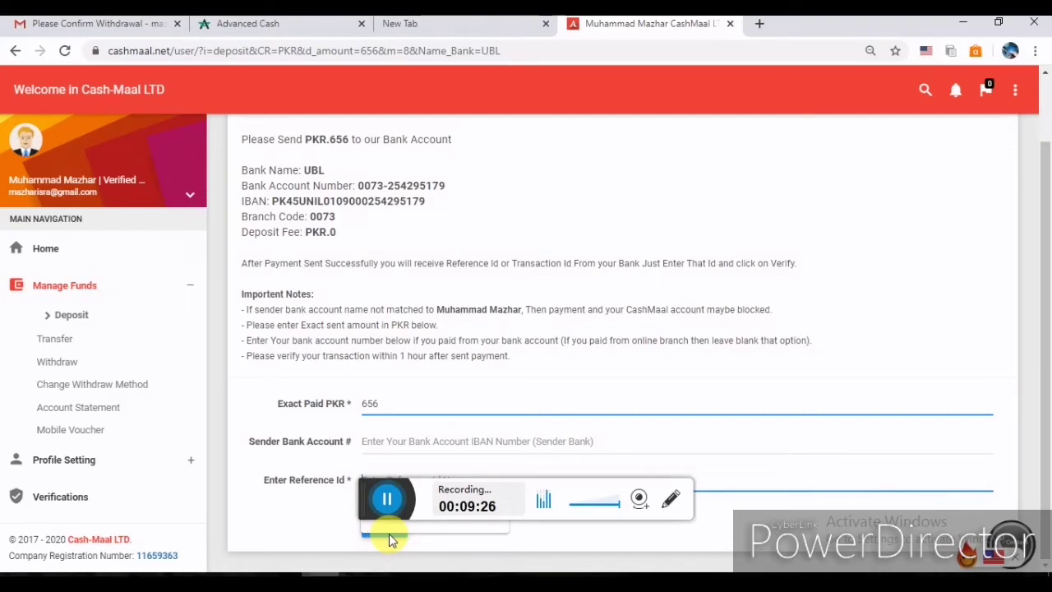
click(415, 507)
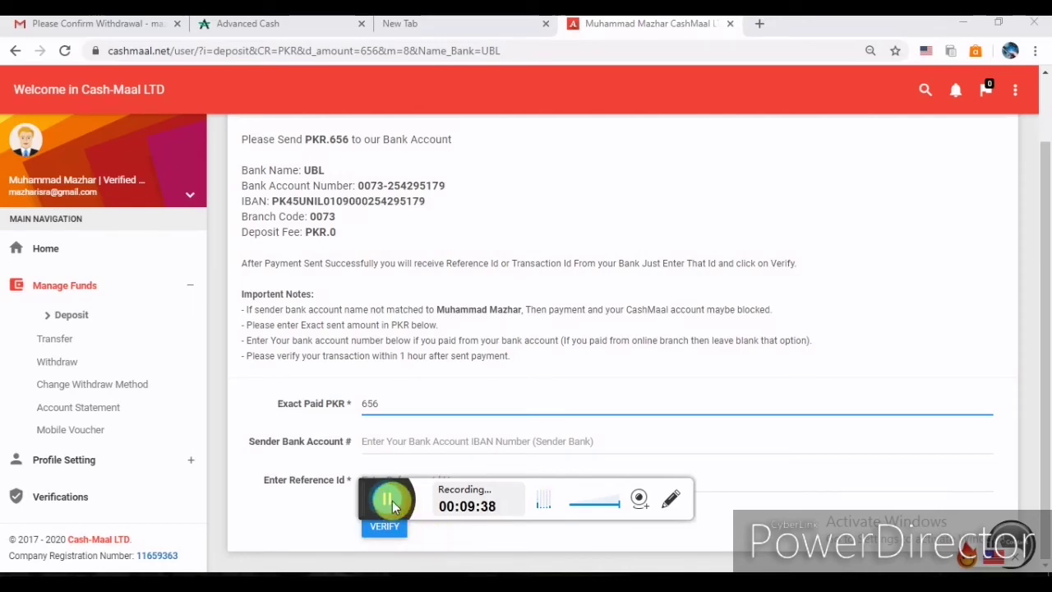
key(super+Down)
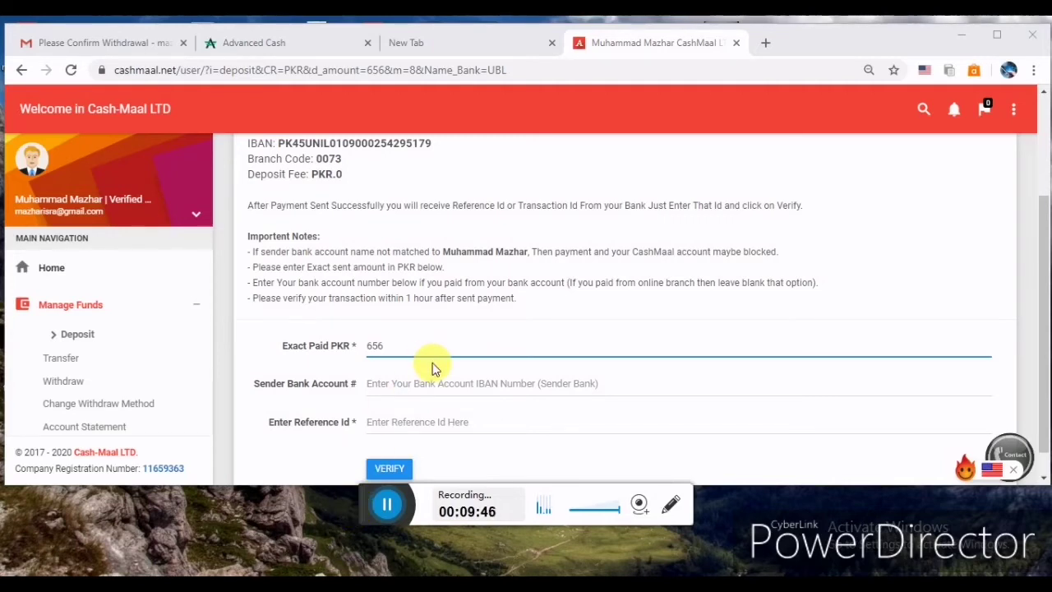
click(81, 337)
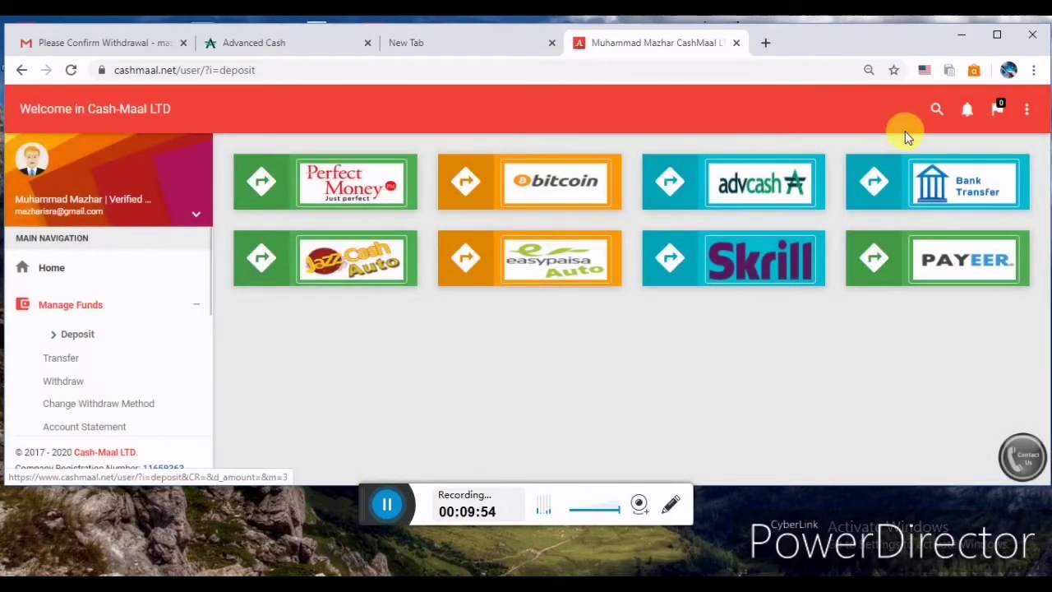
Reopen the Bank Transfer deposit for 656 PKR and revisit the UBL form's sender account and Reference Id fields.
click(927, 168)
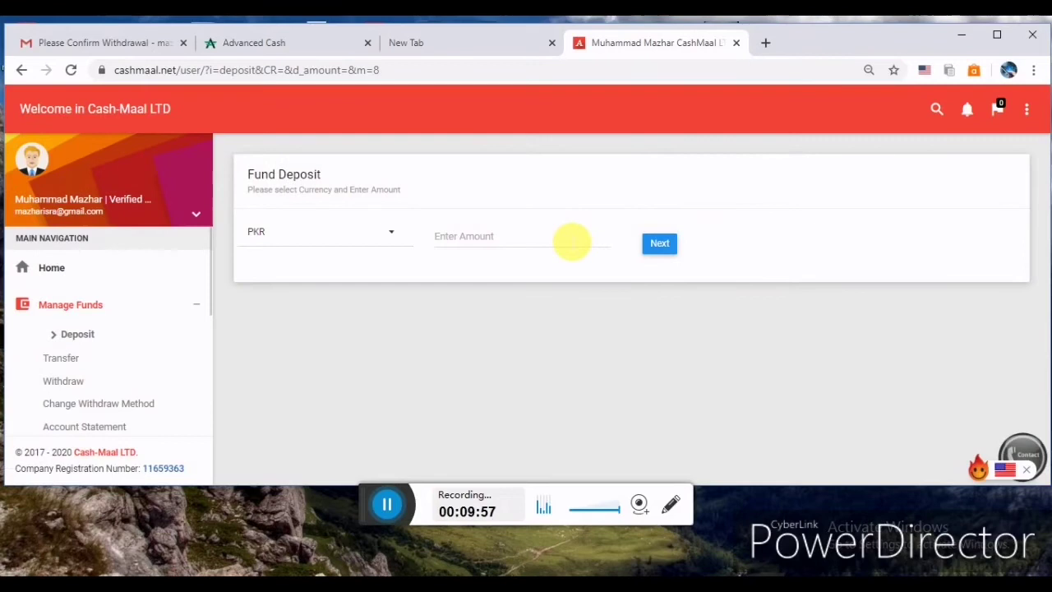
click(572, 242)
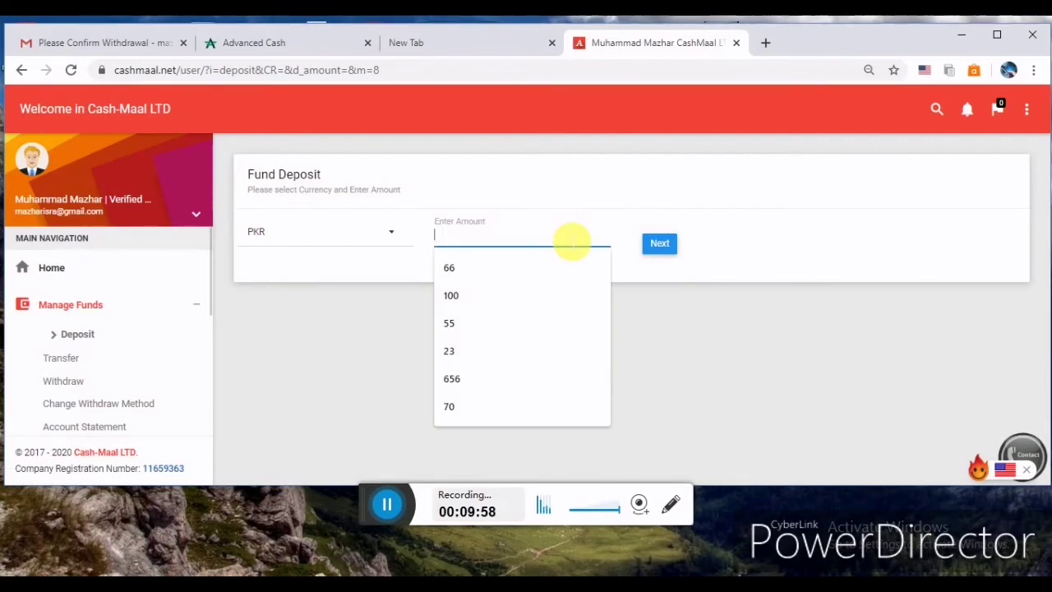
click(454, 380)
click(661, 255)
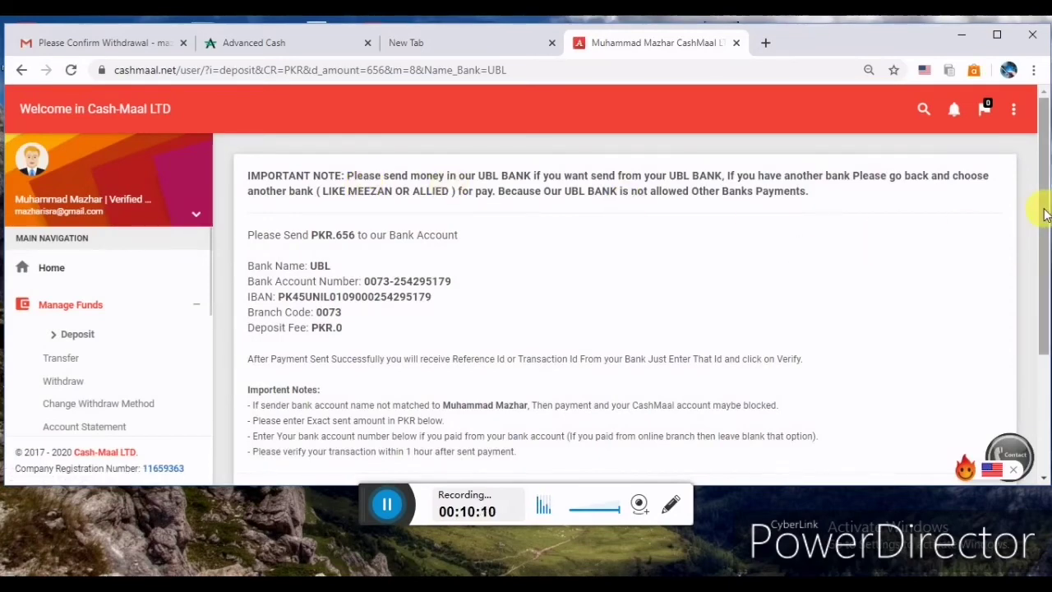
drag(1045, 212, 1044, 330)
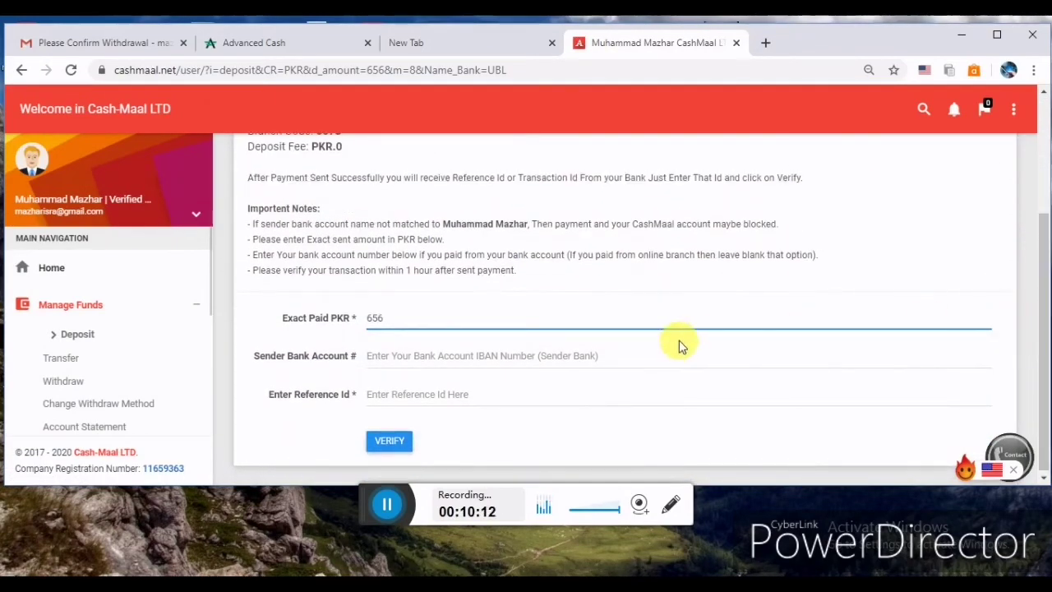
click(573, 362)
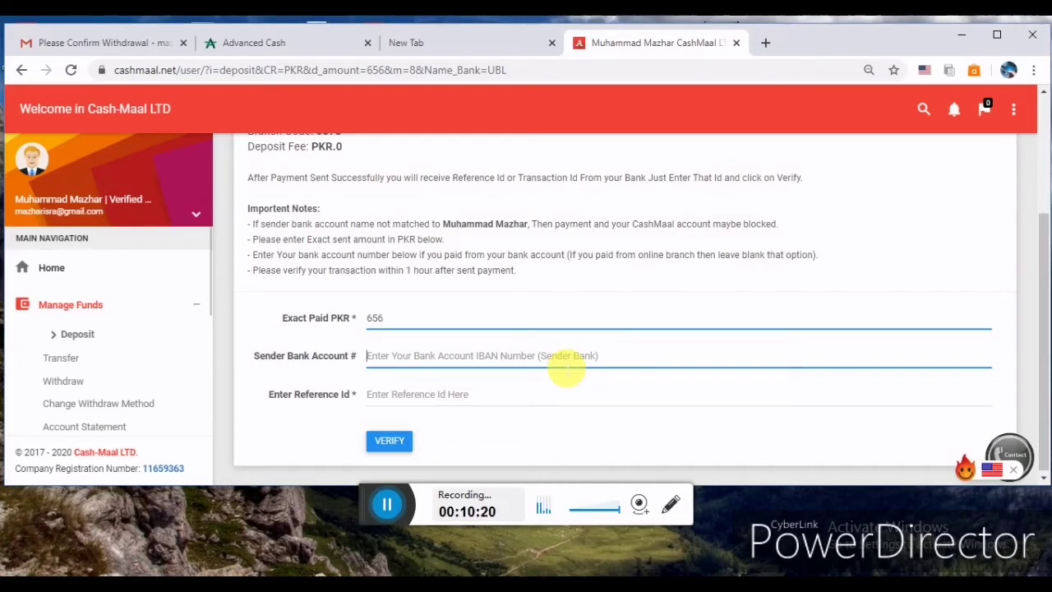
click(499, 403)
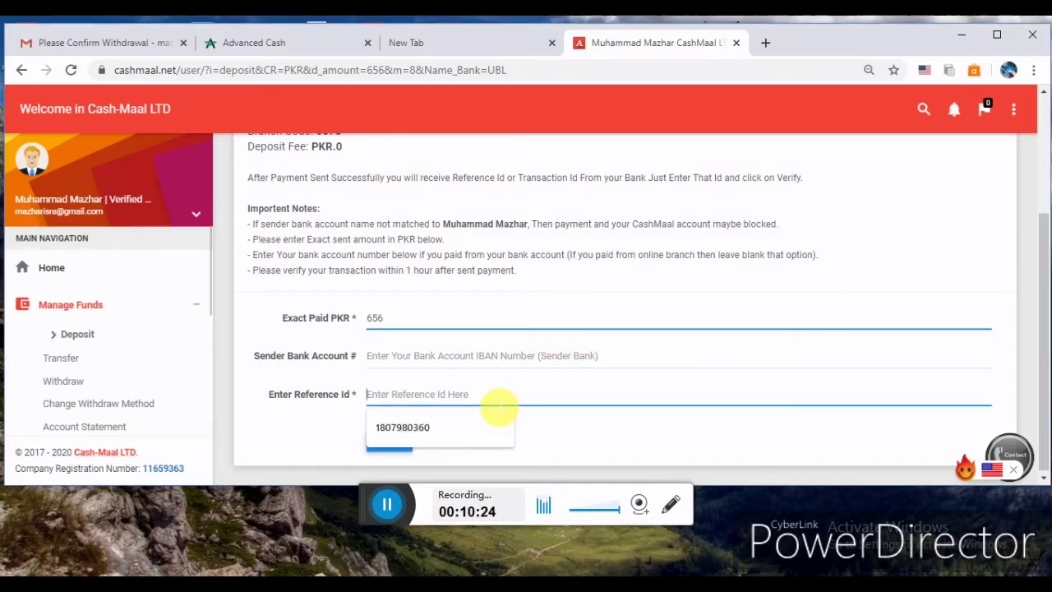
click(566, 432)
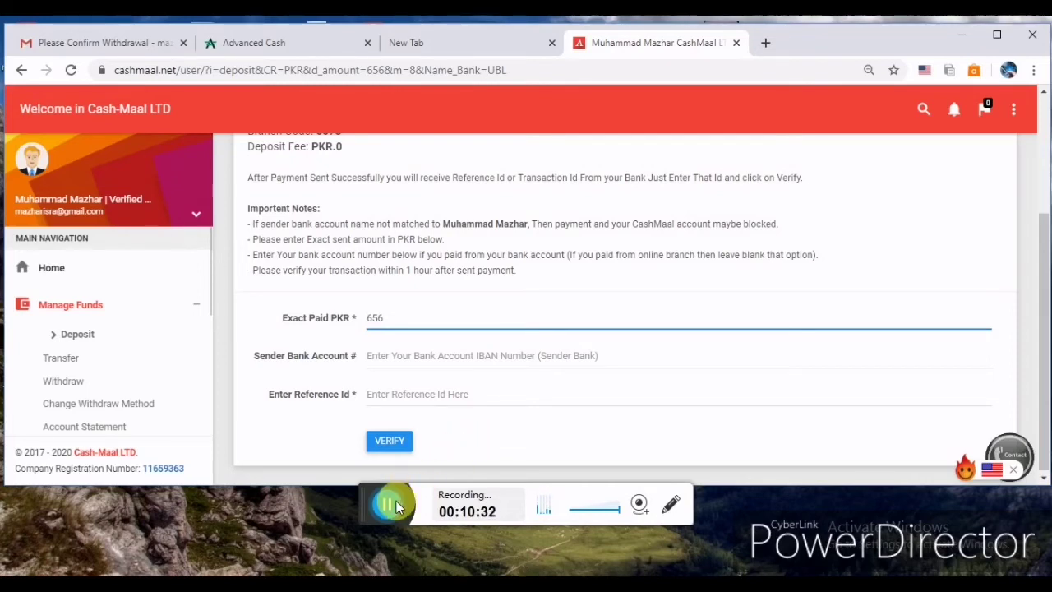
click(398, 503)
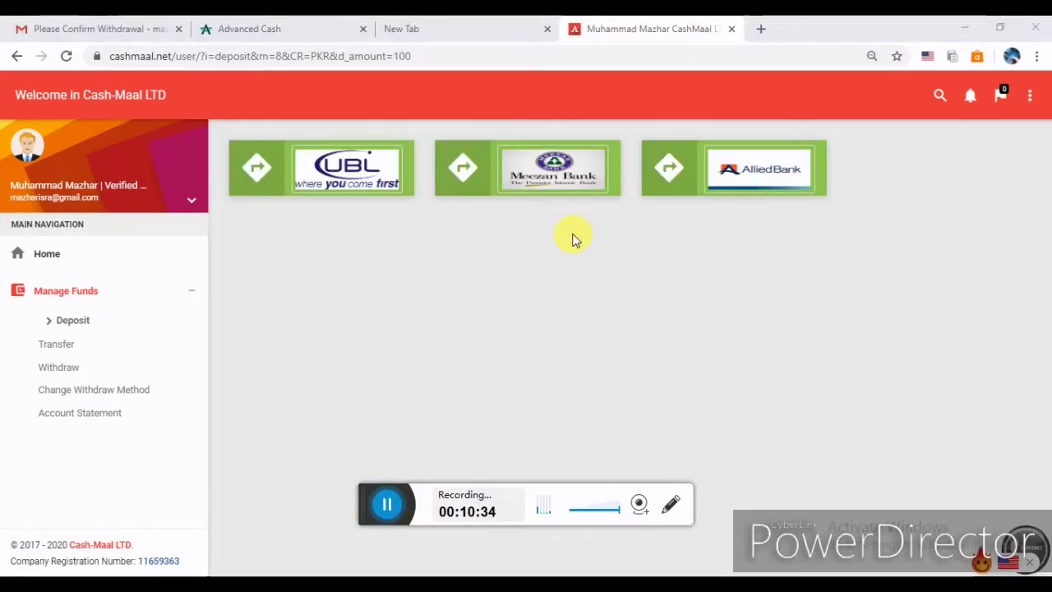
click(546, 186)
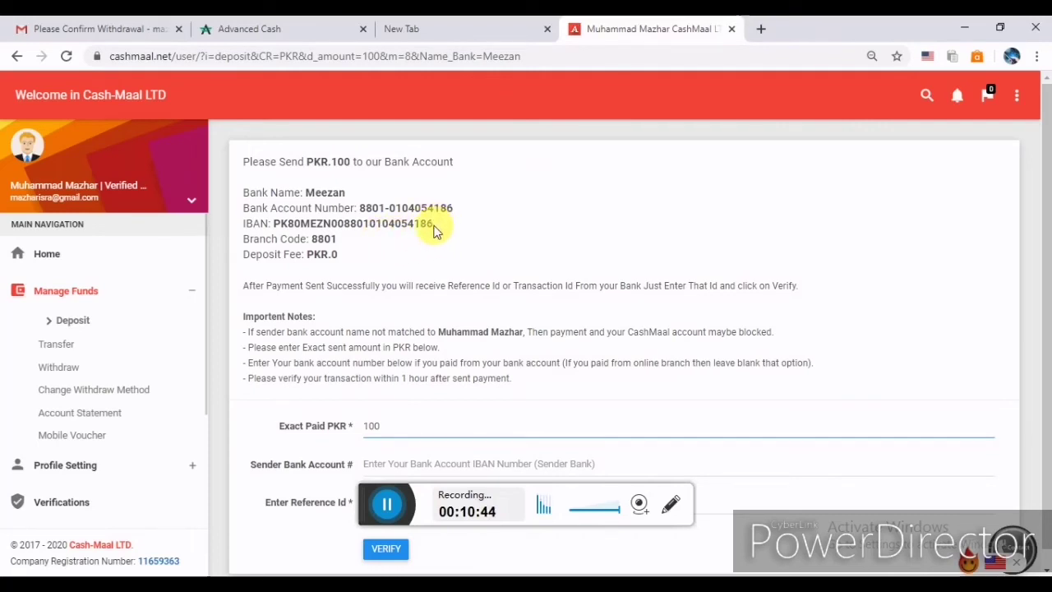
drag(436, 223, 278, 238)
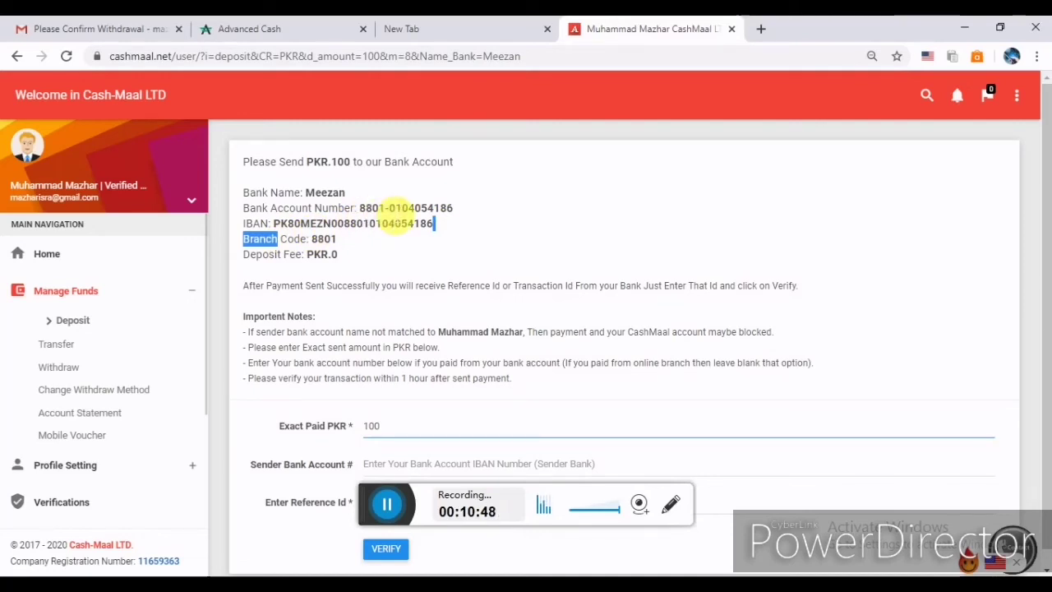
click(481, 236)
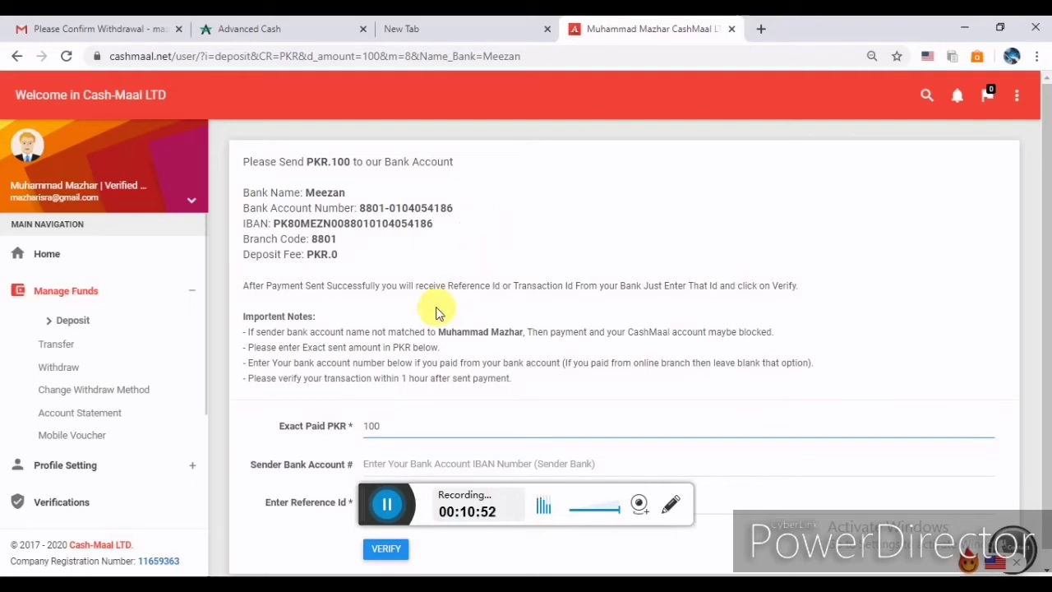
drag(439, 332, 534, 337)
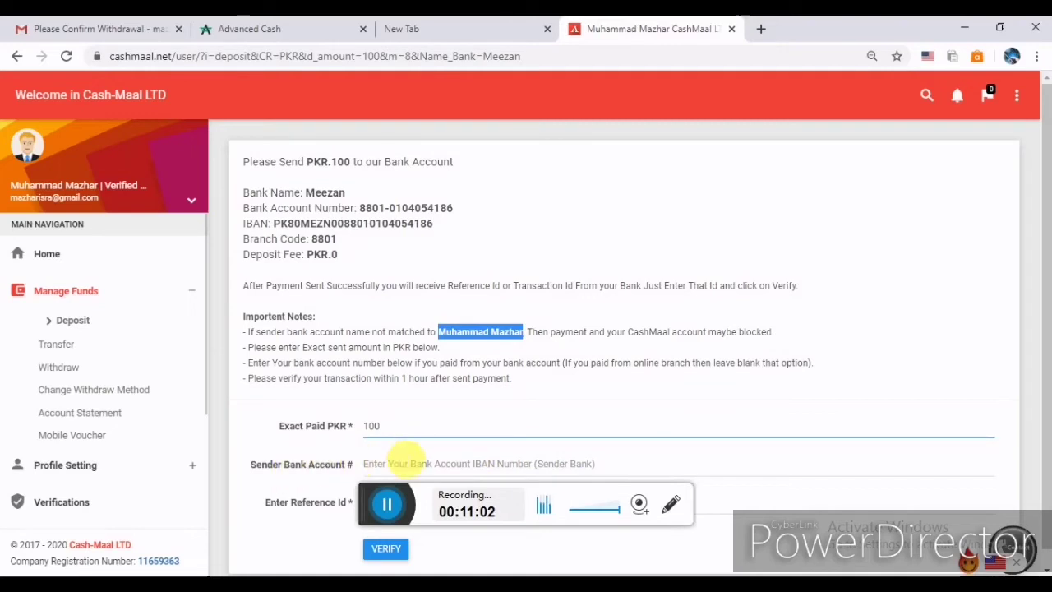
click(403, 462)
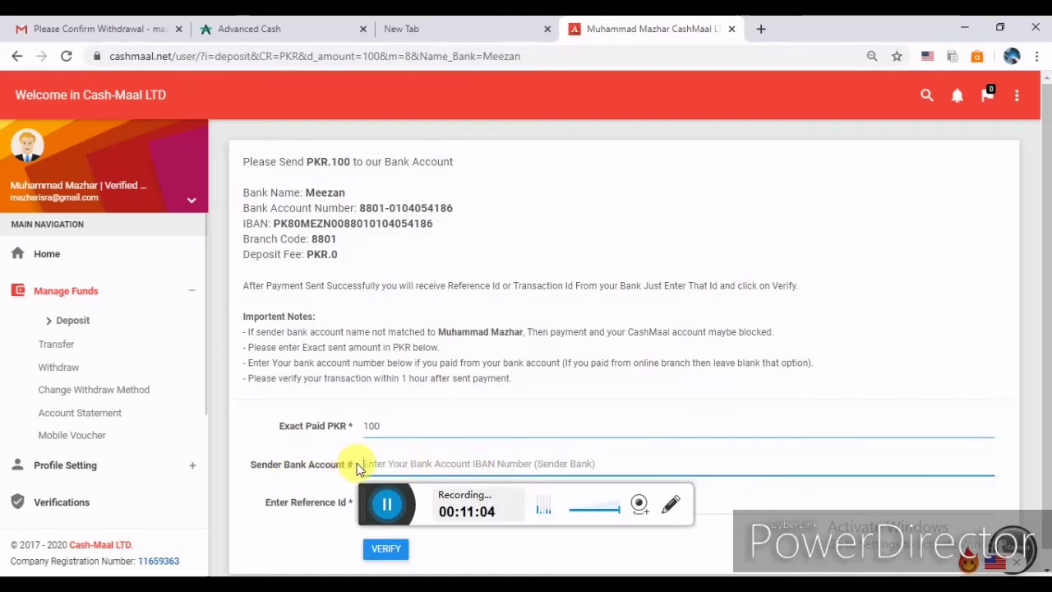
drag(354, 463, 263, 462)
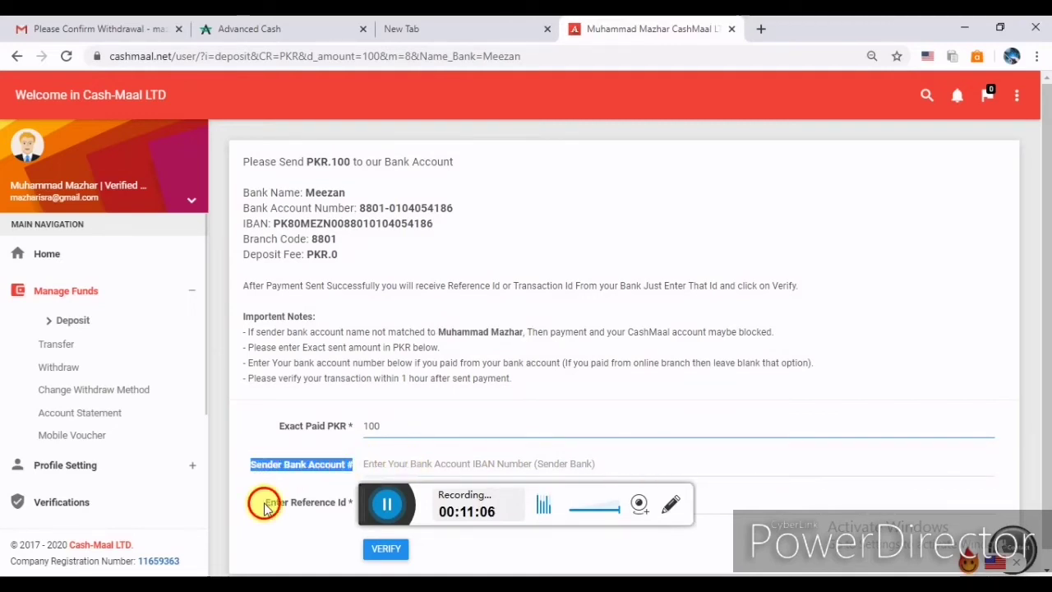
drag(266, 500, 351, 505)
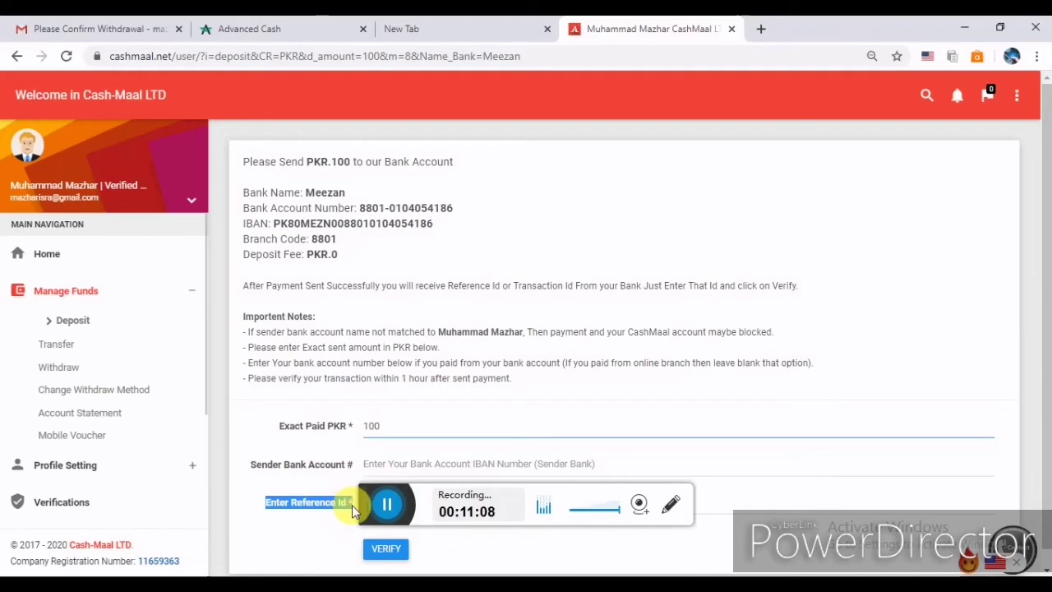
click(781, 512)
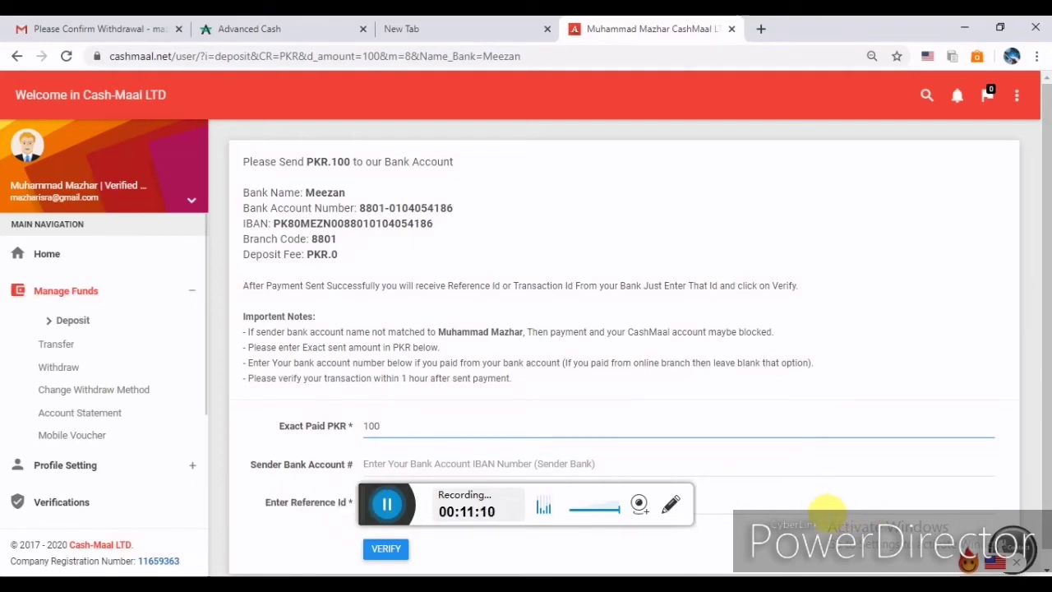
click(827, 506)
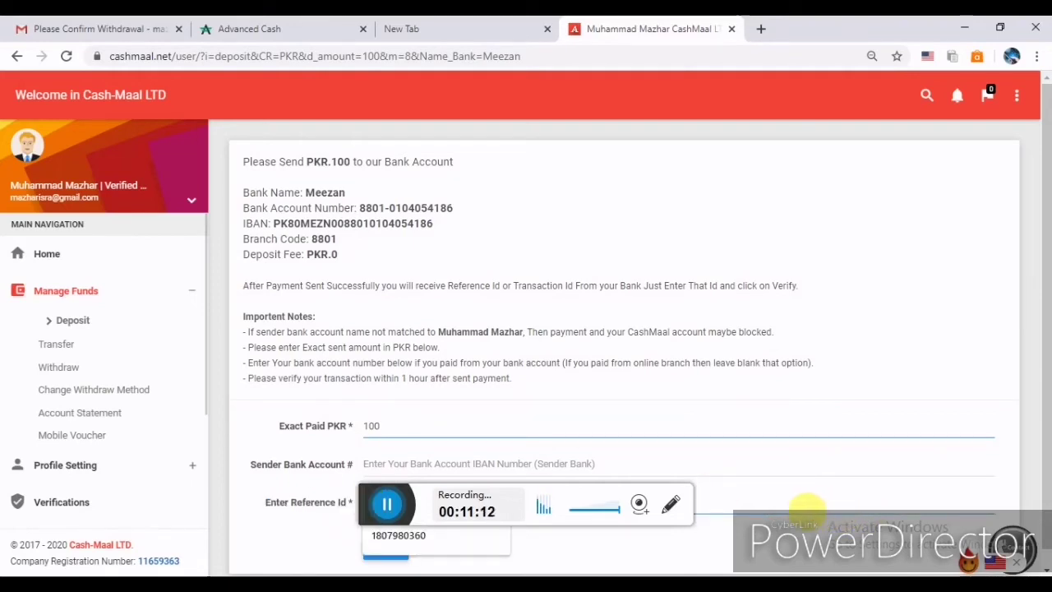
click(524, 550)
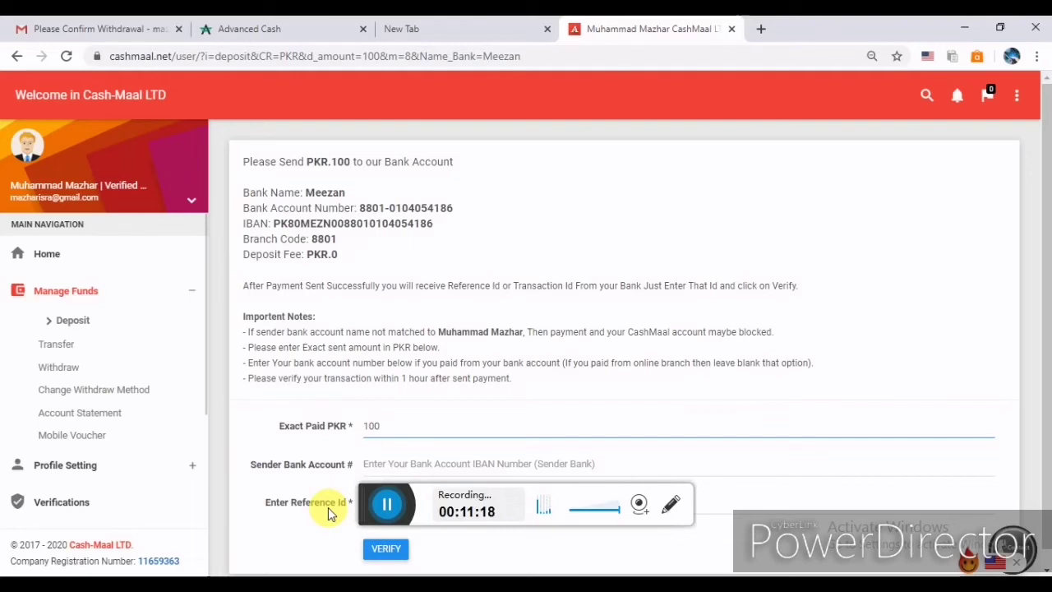
Go back to the deposit methods, pick JazzCash Auto and submit 434 PKR as the amount.
key(alt+Left)
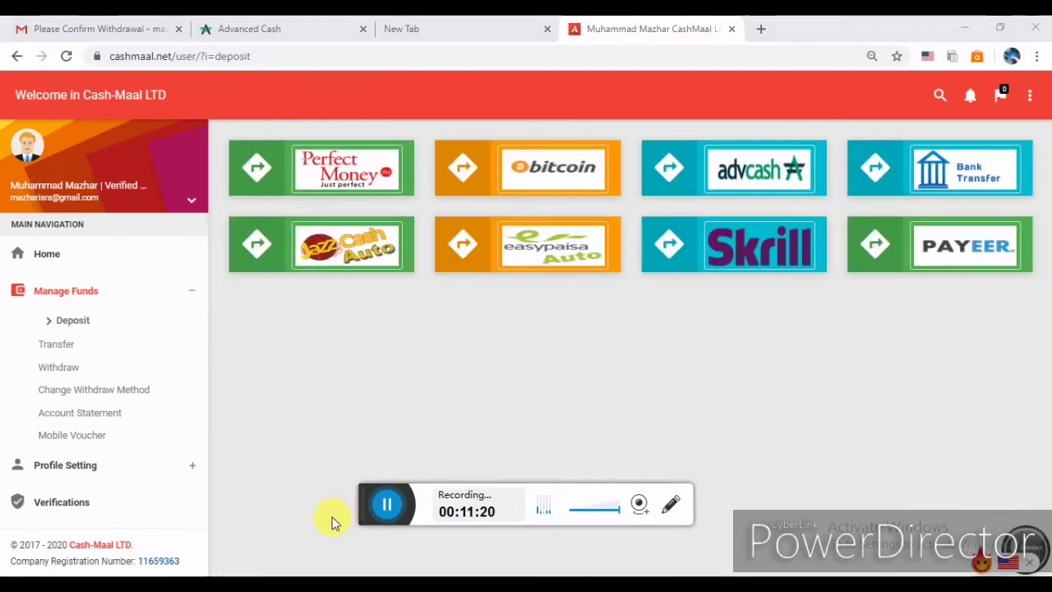
click(312, 264)
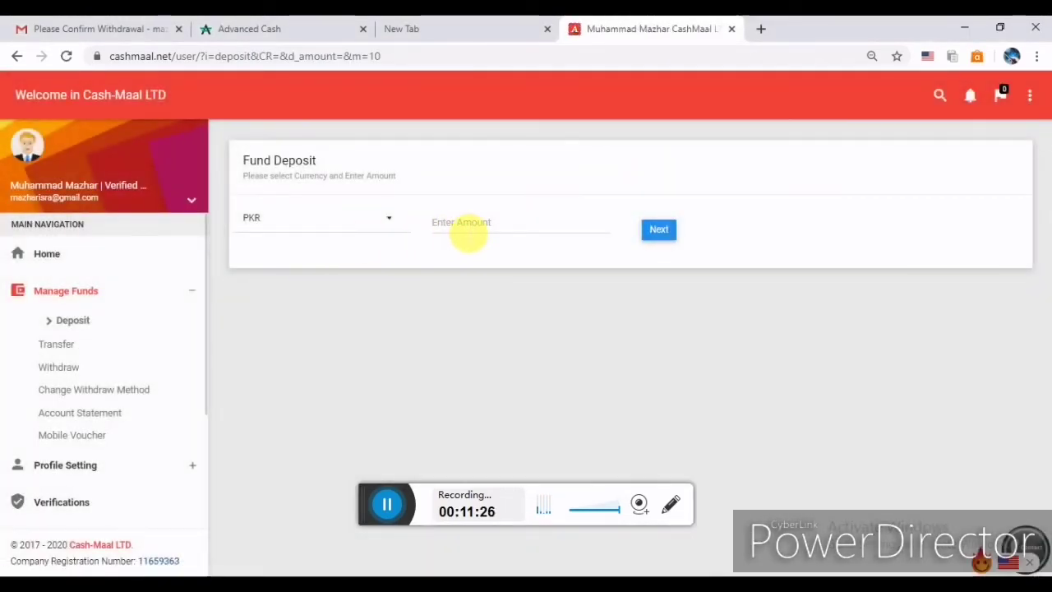
click(470, 229)
text(434)
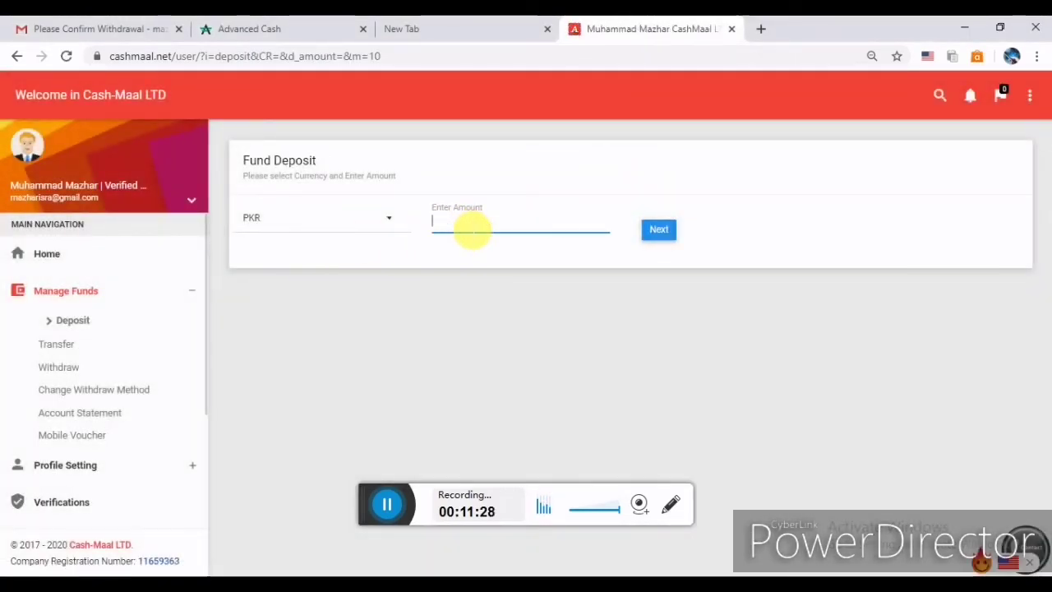
click(668, 231)
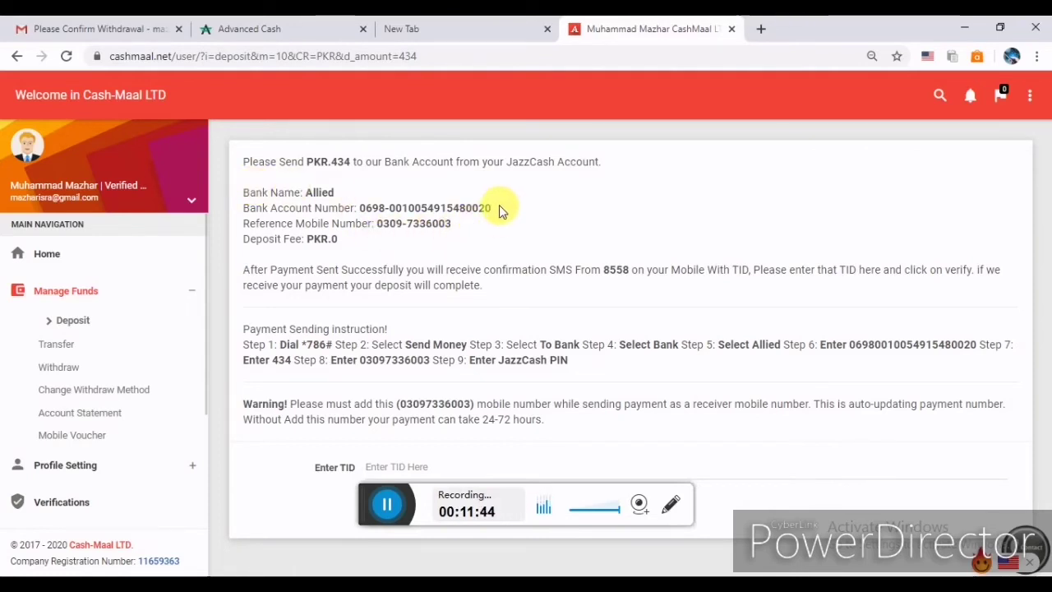
Highlight the Allied bank account number and the reference mobile number in the JazzCash instructions.
drag(499, 197, 446, 230)
click(444, 234)
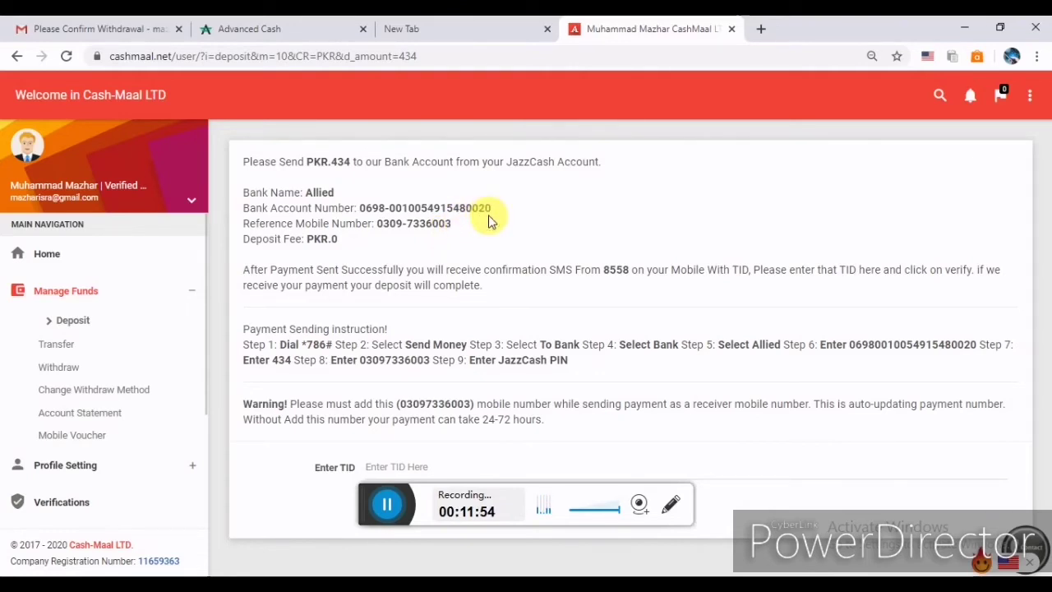
drag(492, 209, 360, 211)
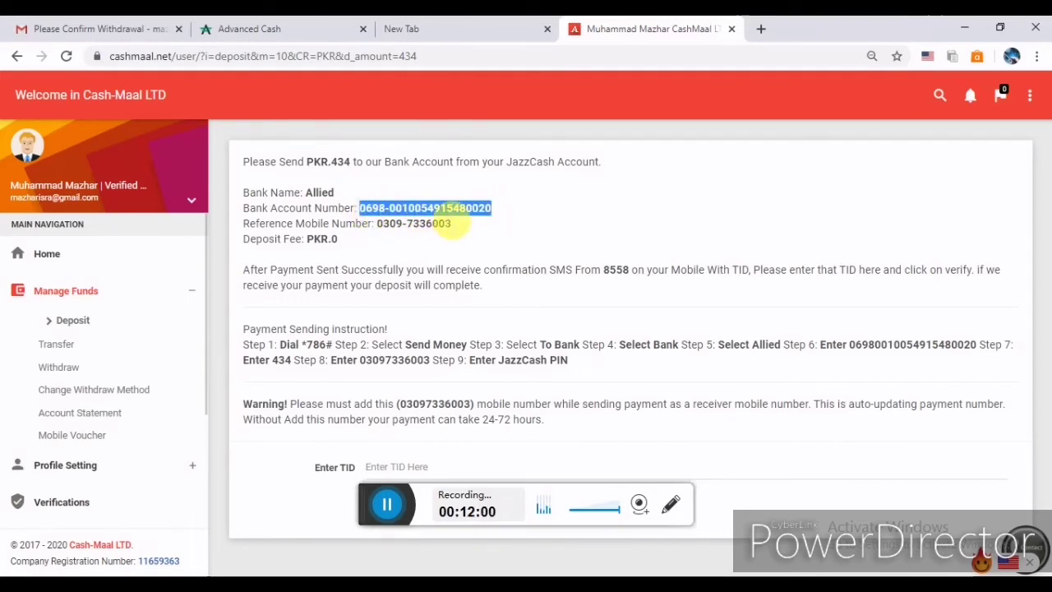
drag(453, 224, 376, 227)
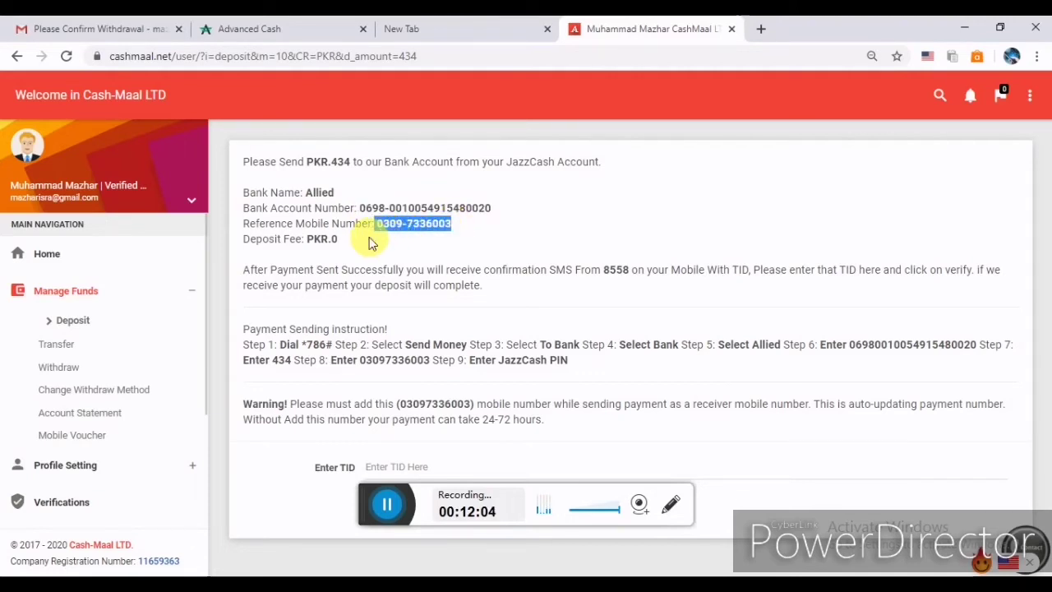
click(452, 228)
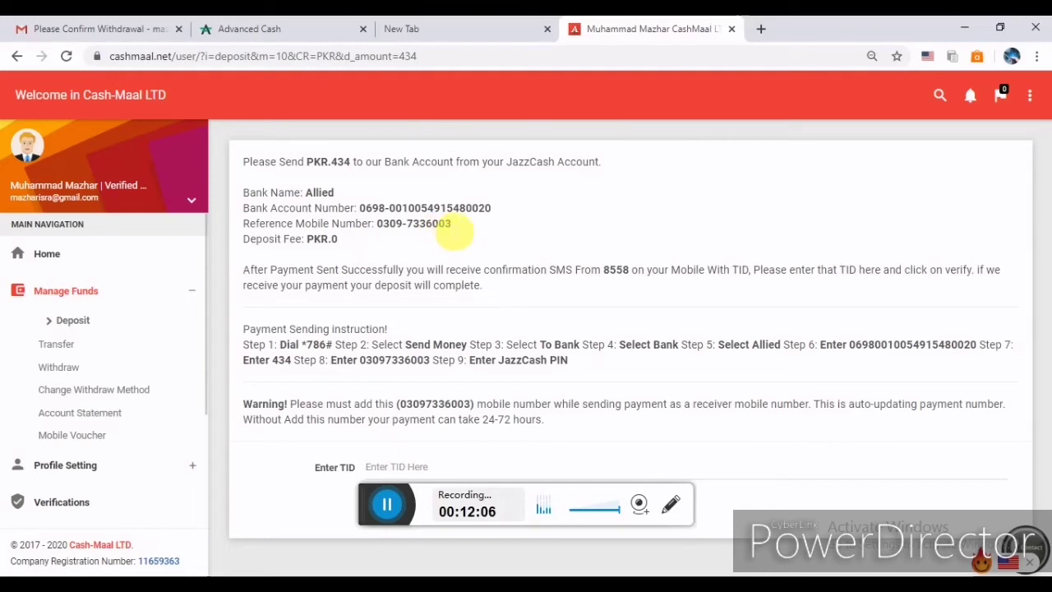
drag(455, 231, 374, 235)
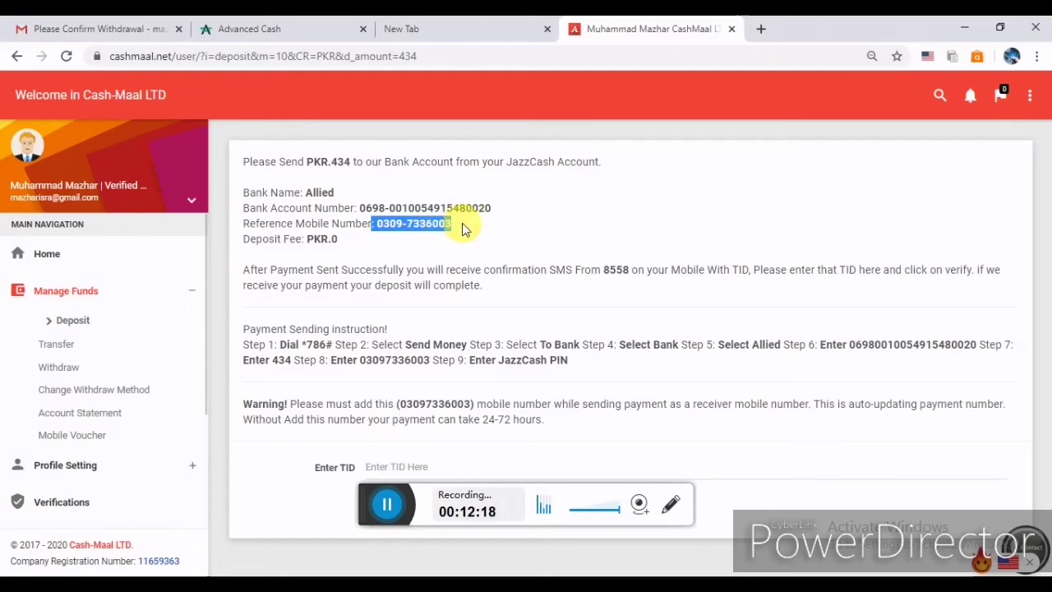
click(462, 223)
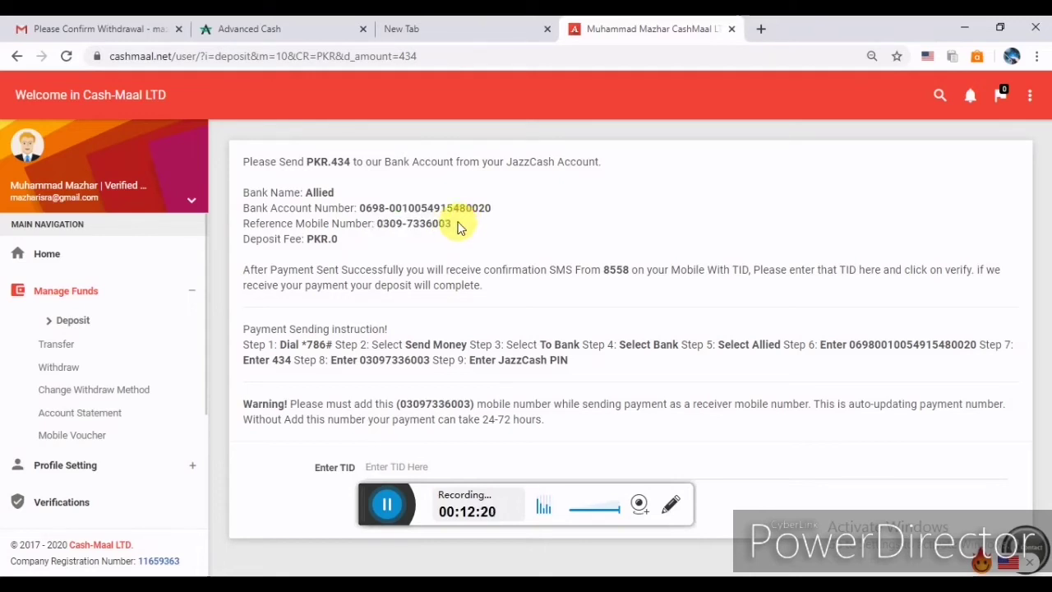
drag(459, 228, 403, 237)
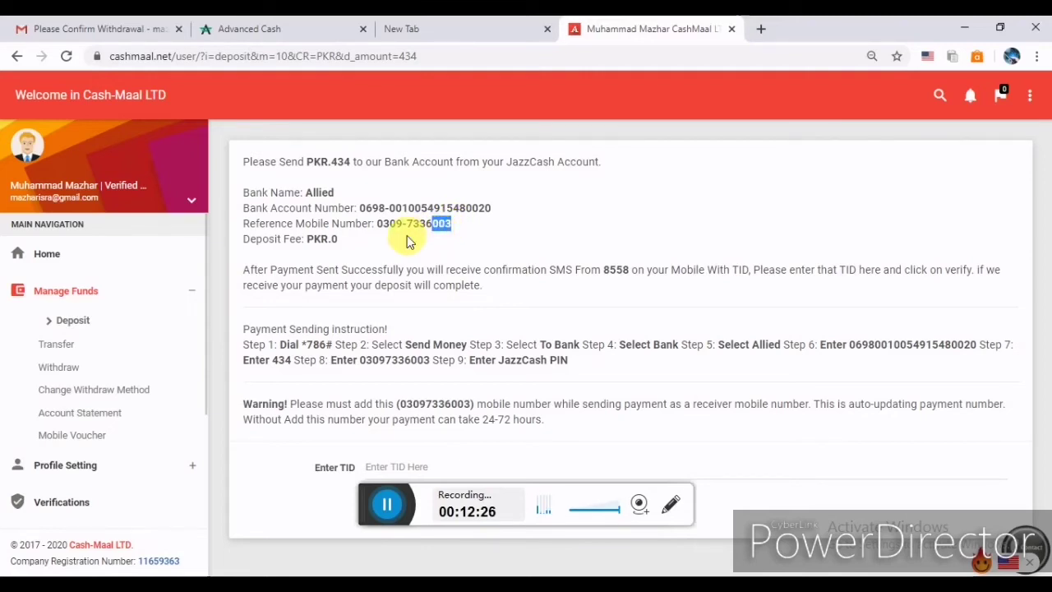
click(409, 241)
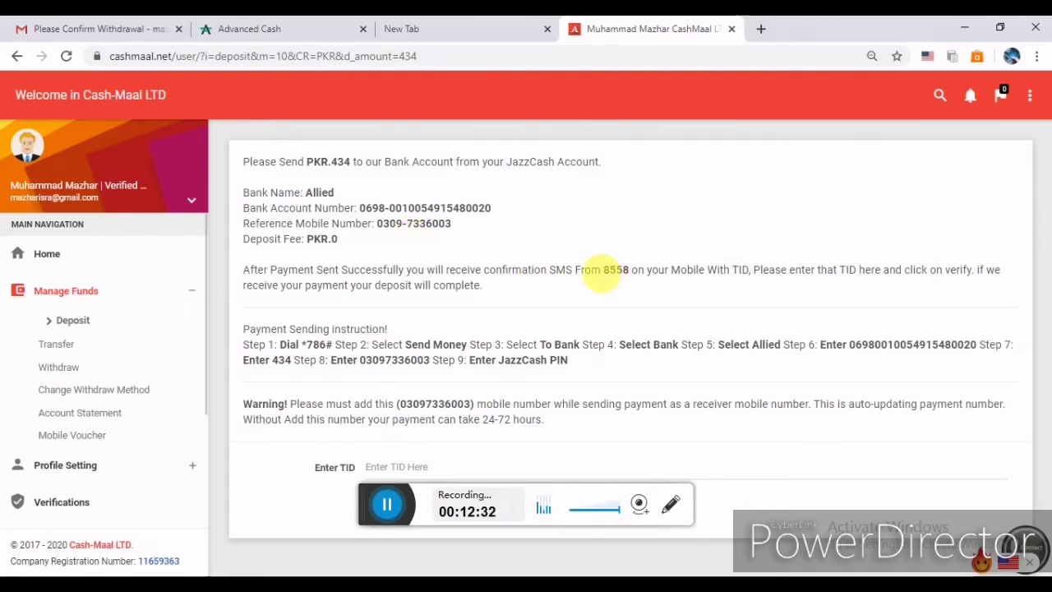
Highlight SMS sender 8558, leave the TID field empty, and return to the deposit methods.
drag(606, 272, 631, 281)
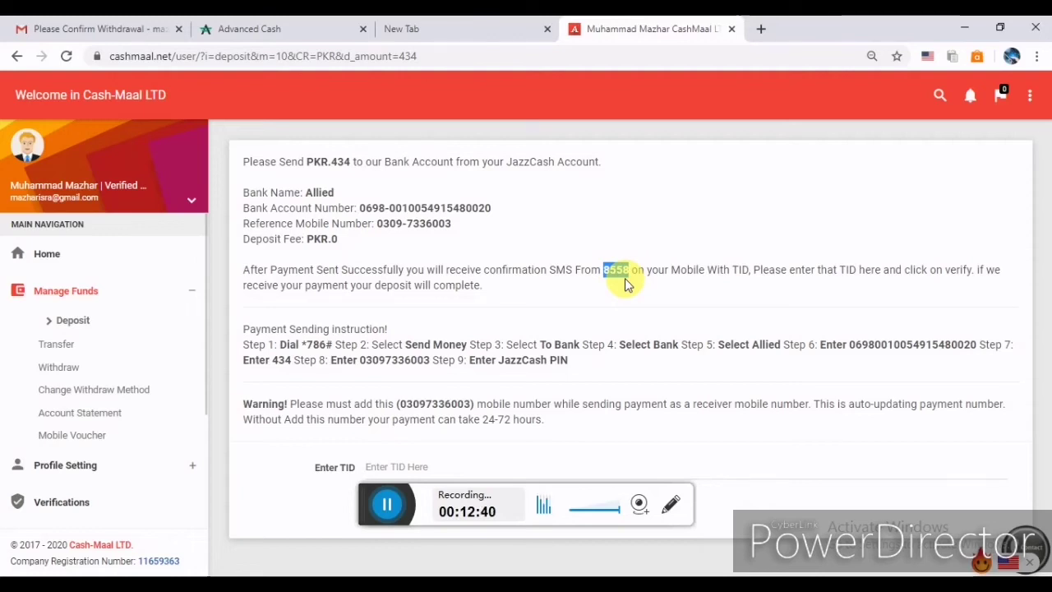
click(1037, 301)
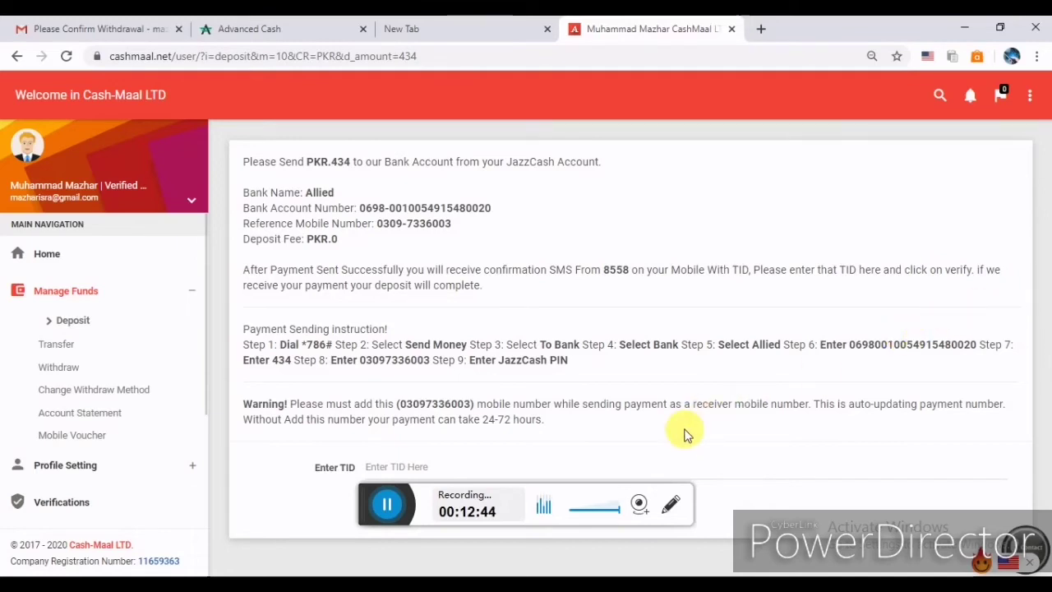
click(413, 468)
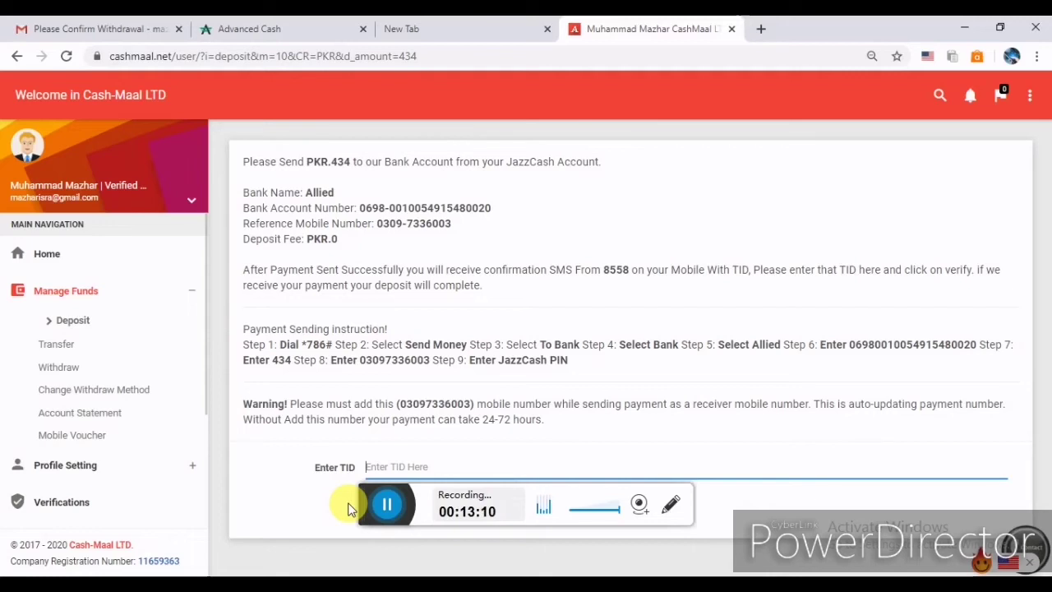
click(347, 511)
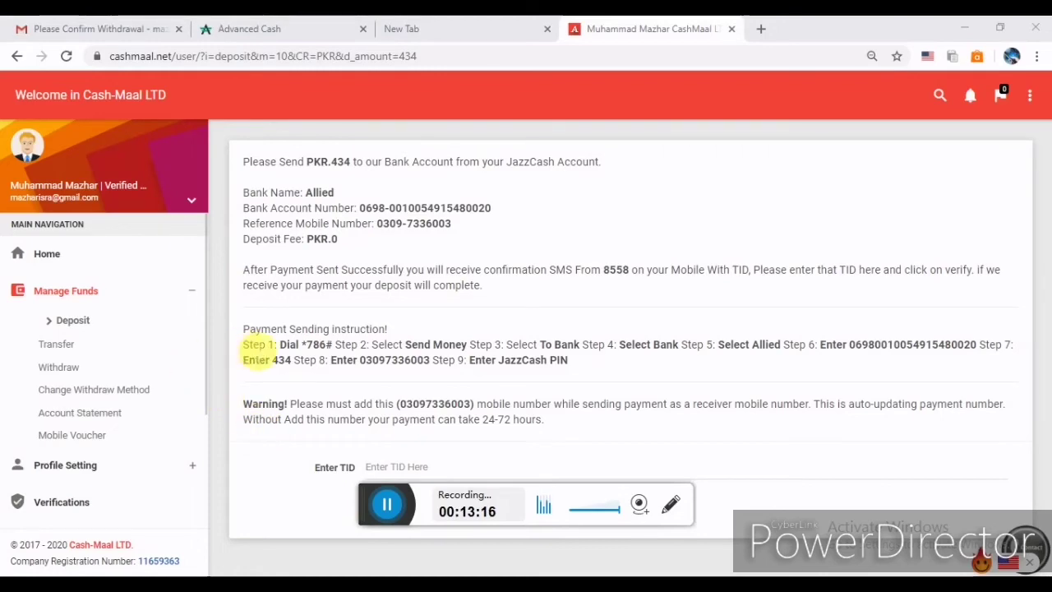
click(95, 325)
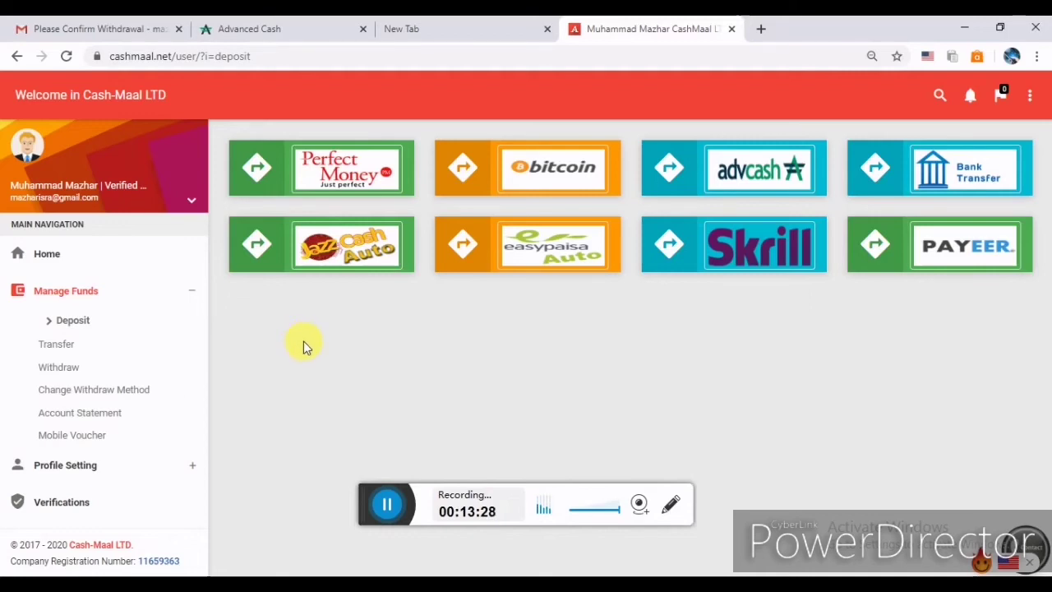
click(338, 263)
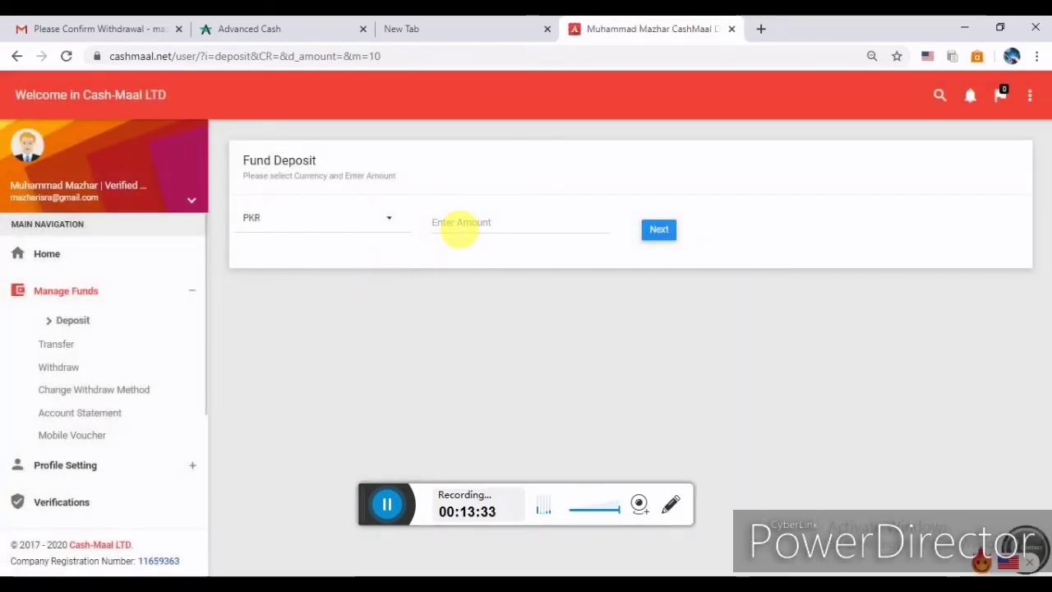
click(458, 224)
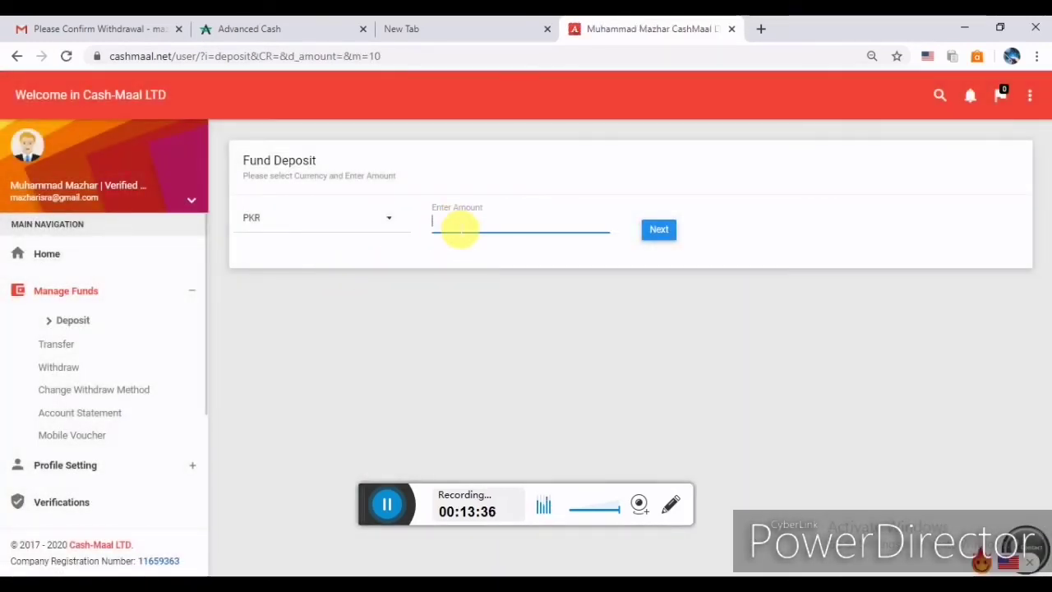
text(4)
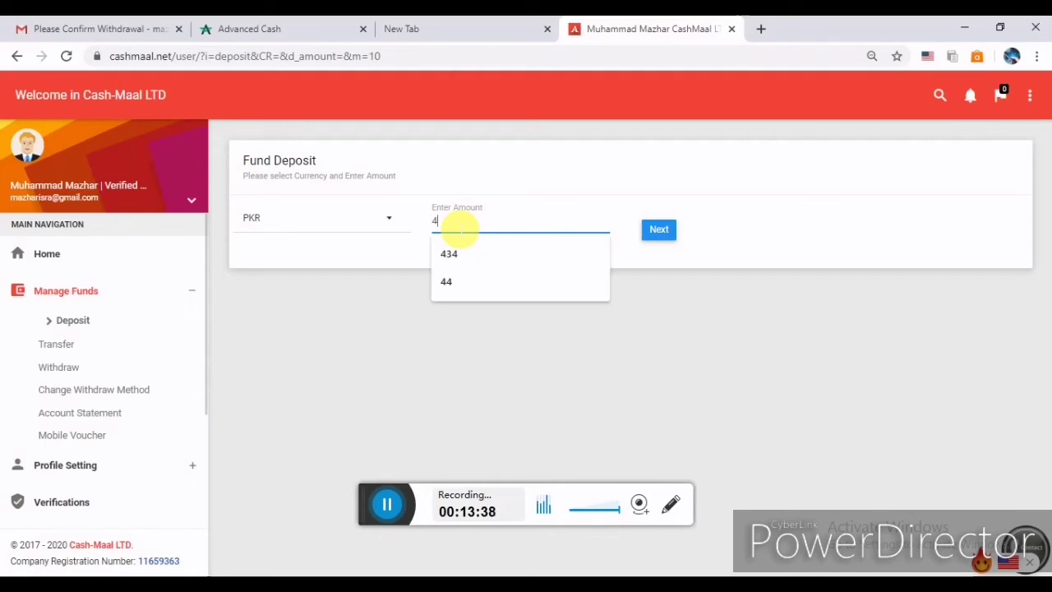
click(453, 256)
click(665, 231)
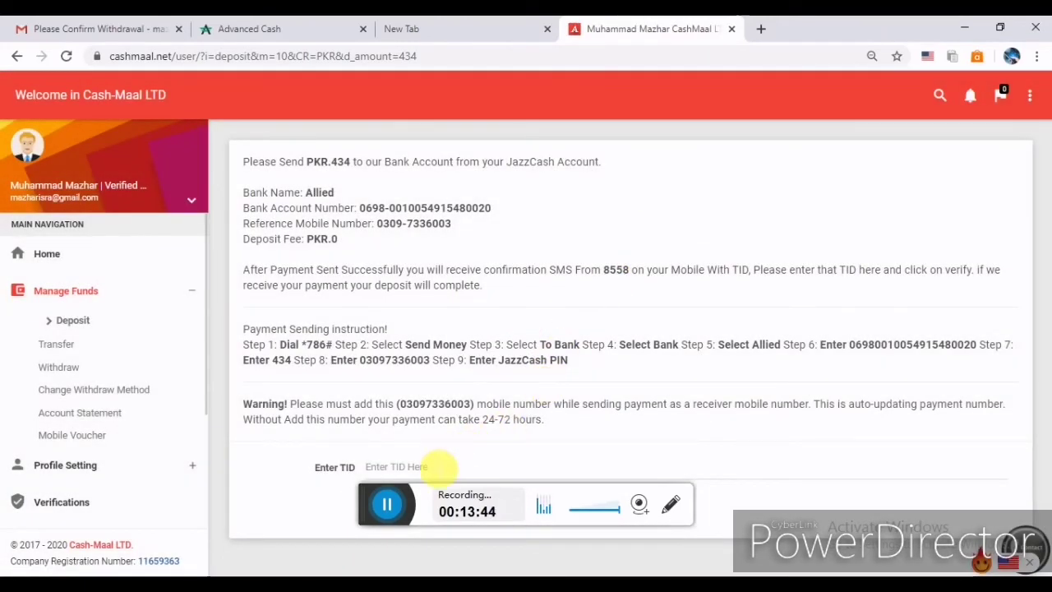
click(437, 466)
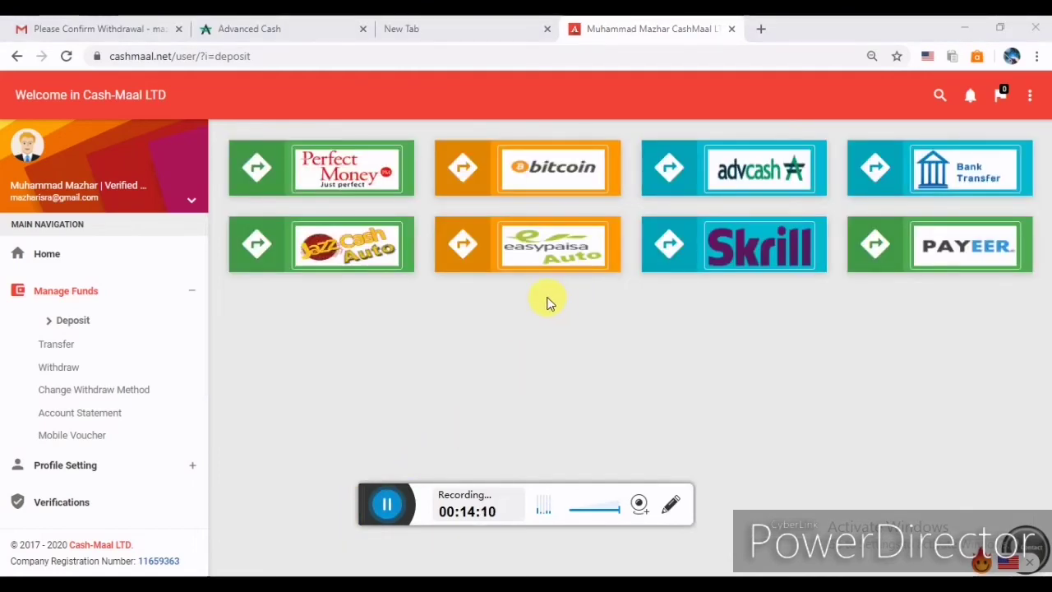
Request an Easypaisa Auto deposit of PKR 100 from the amount suggestions.
click(535, 269)
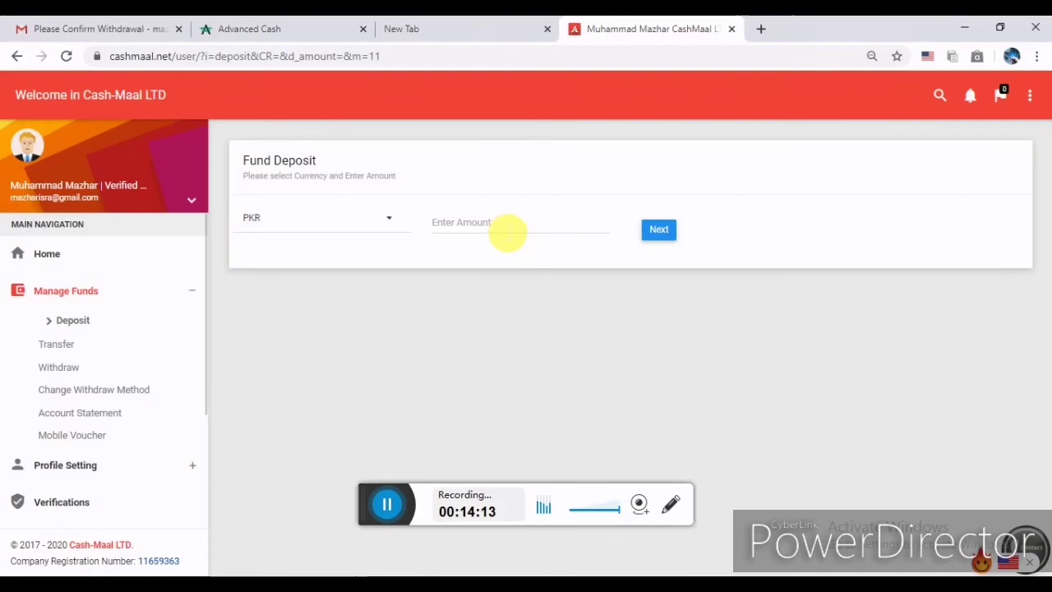
click(507, 233)
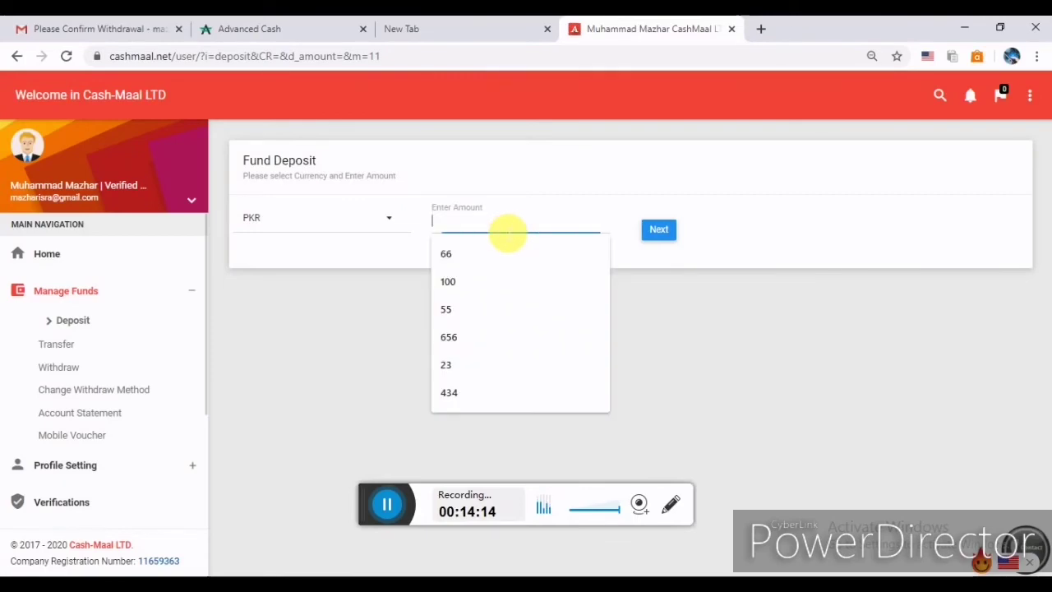
click(482, 280)
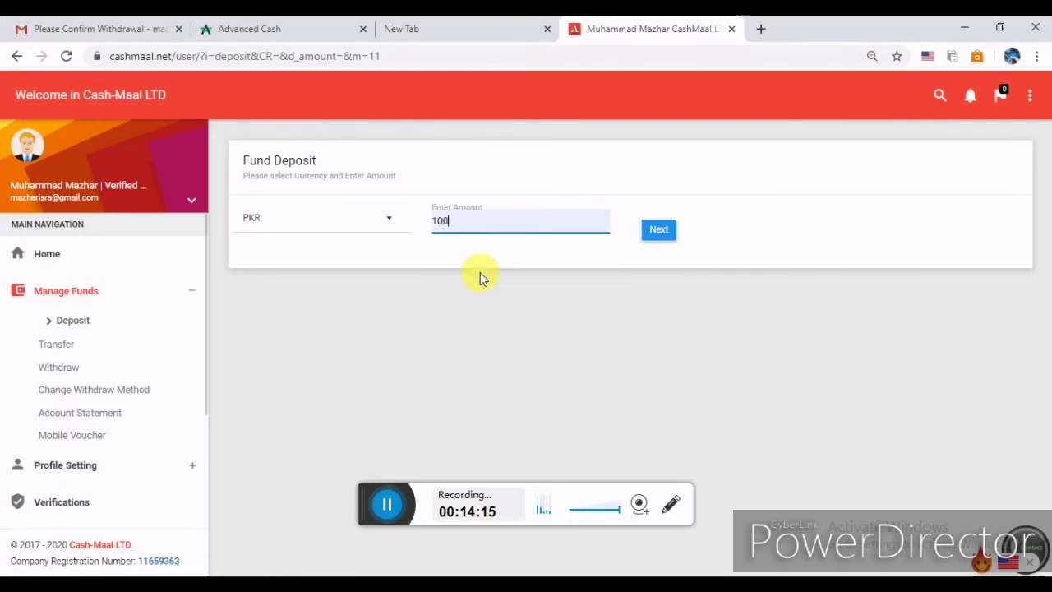
click(660, 231)
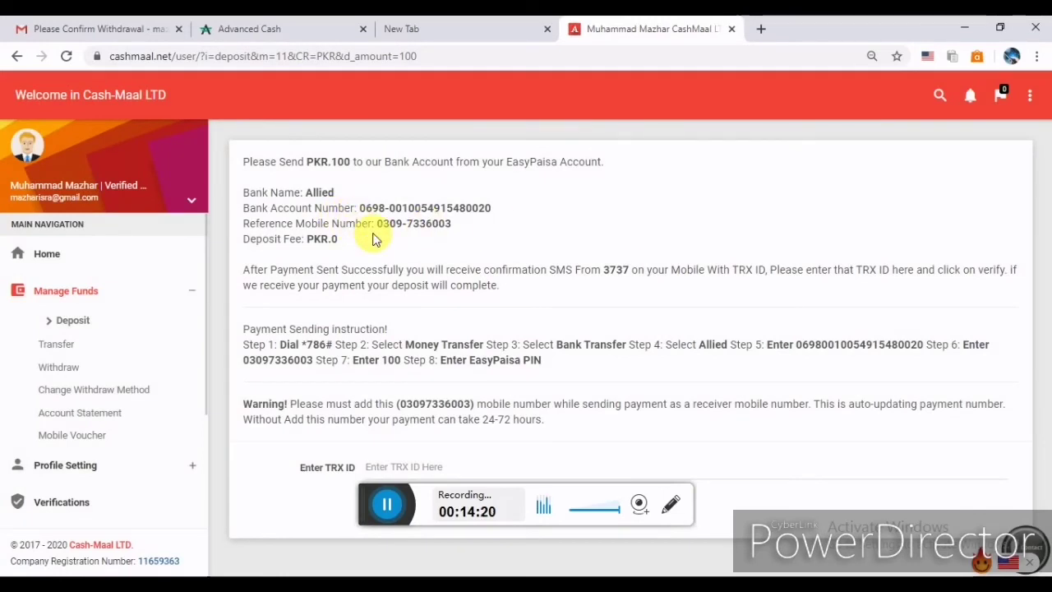
Select the EasyPaisa bank details and reference mobile number, then go back to deposit methods.
drag(372, 239, 253, 196)
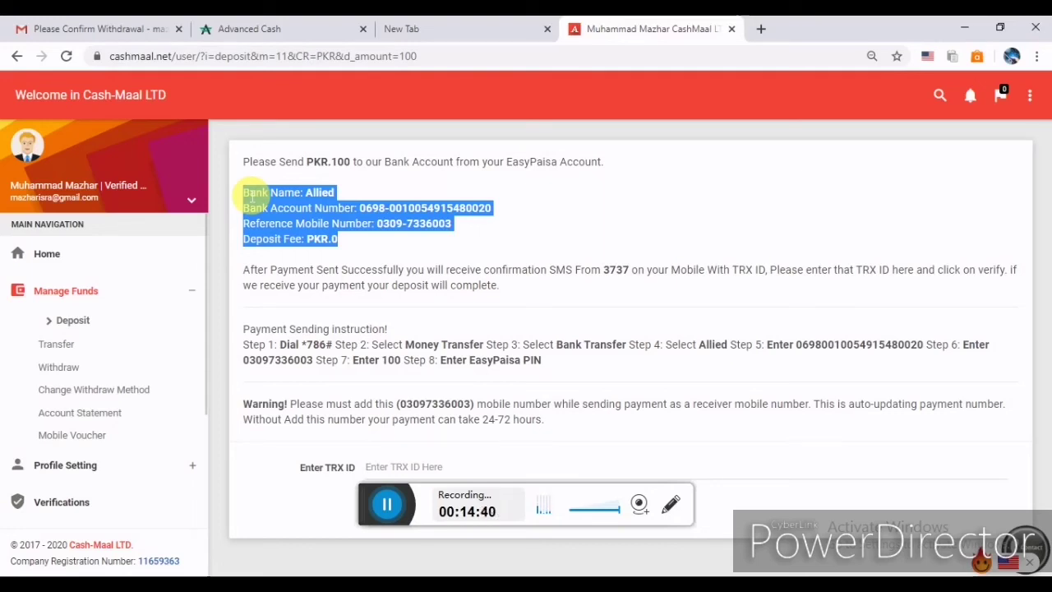
click(252, 195)
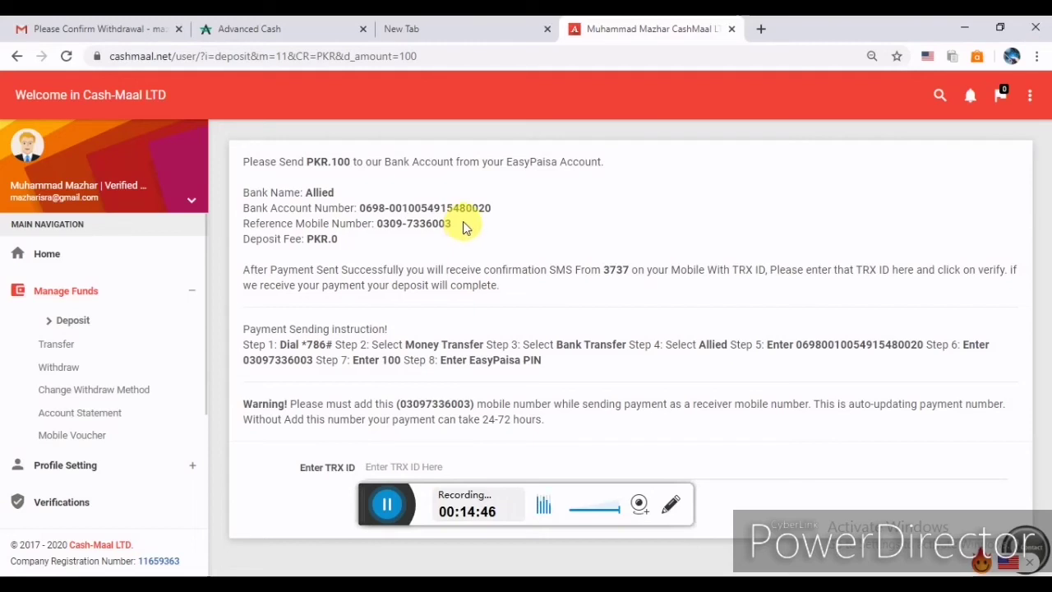
drag(463, 222, 379, 224)
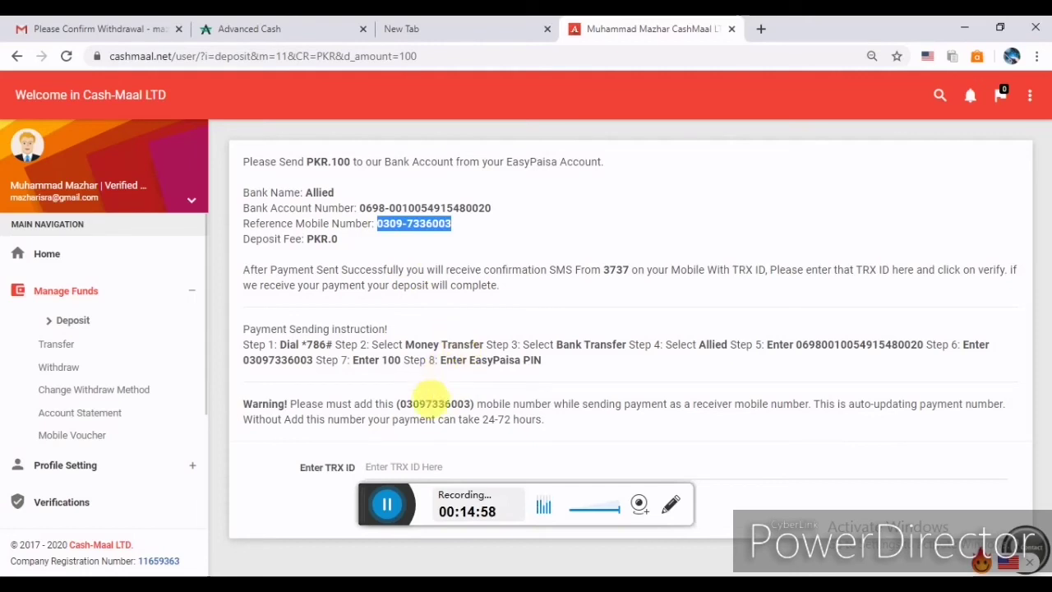
click(408, 465)
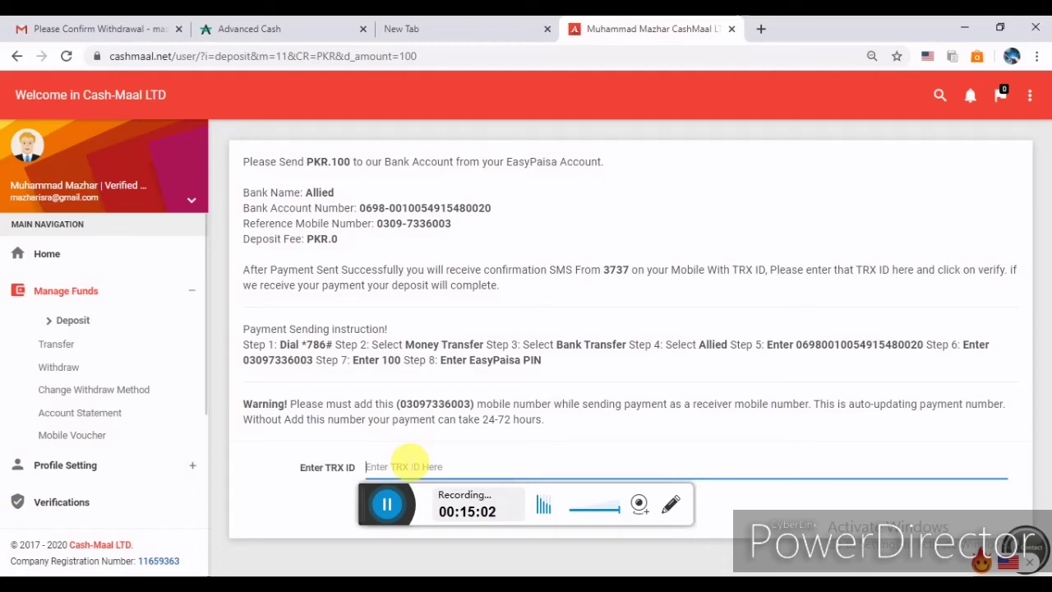
key(alt+Left)
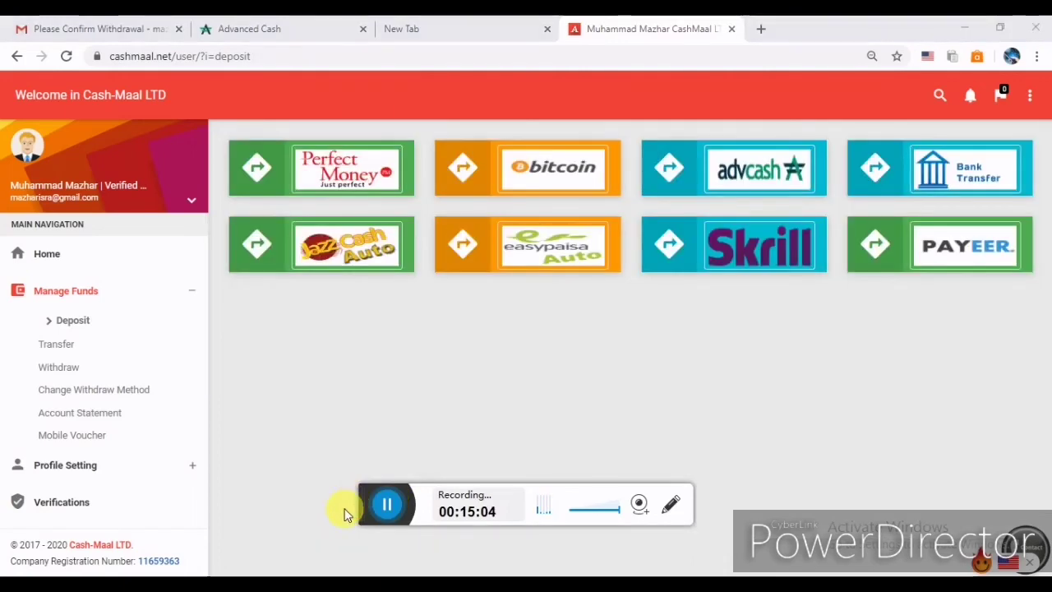
Start a Skrill deposit of 54 USD.
click(730, 256)
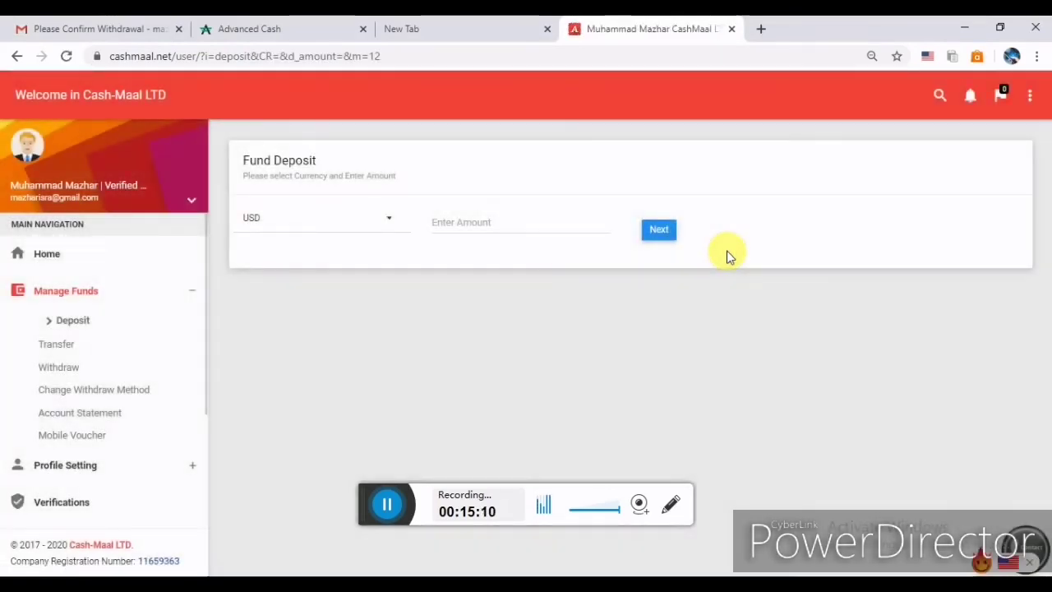
click(477, 222)
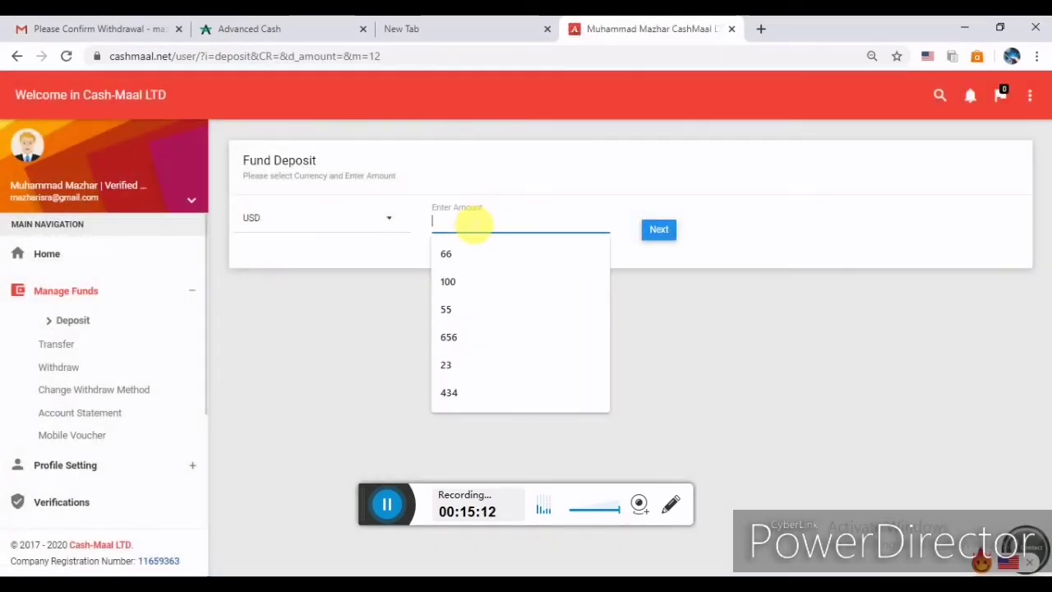
text(54)
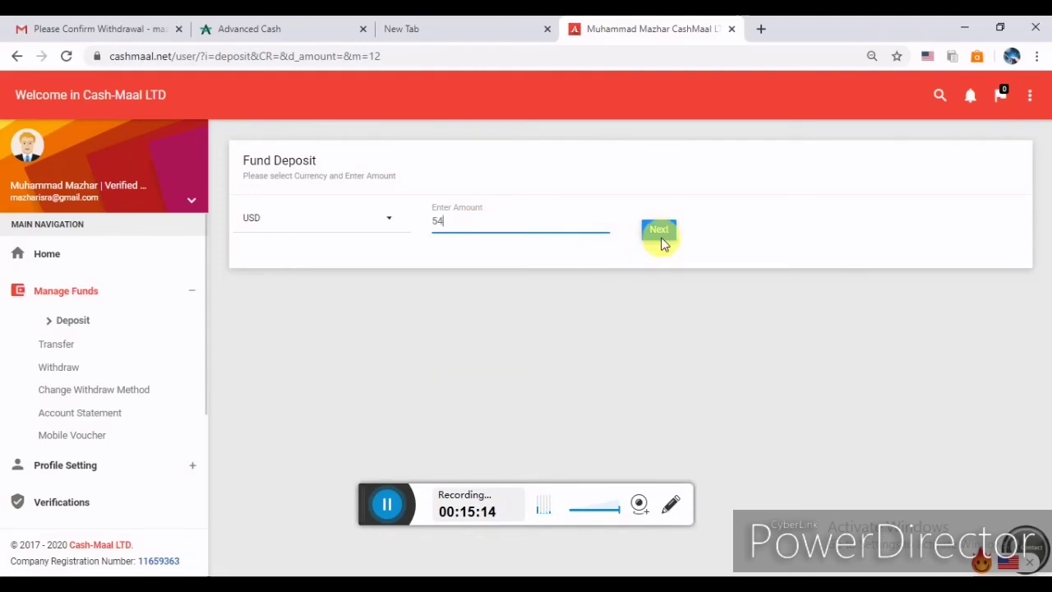
click(668, 232)
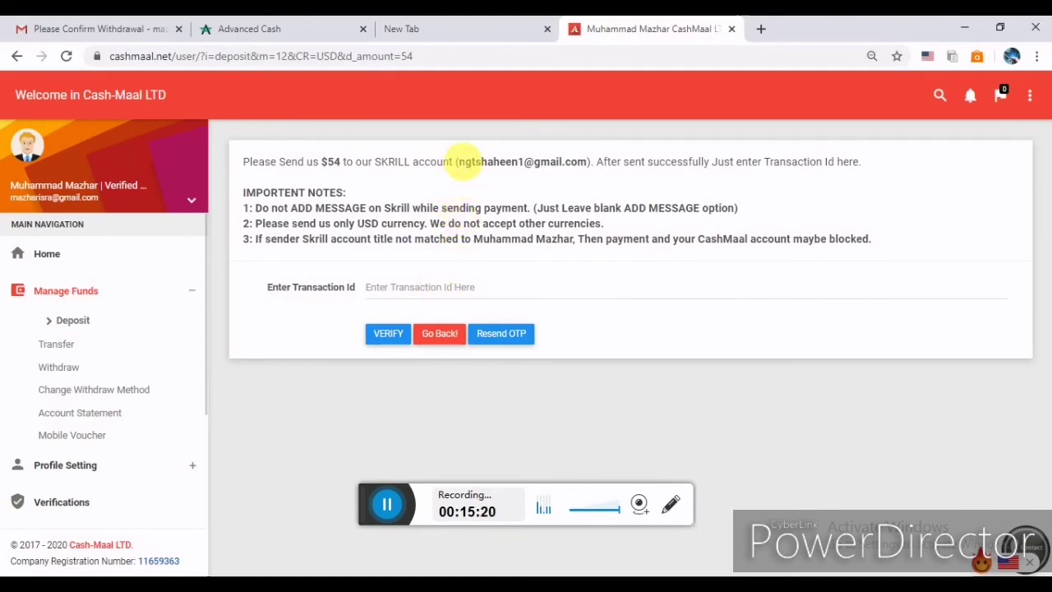
Select the full Skrill account address shown in the payment instructions.
drag(456, 162, 590, 164)
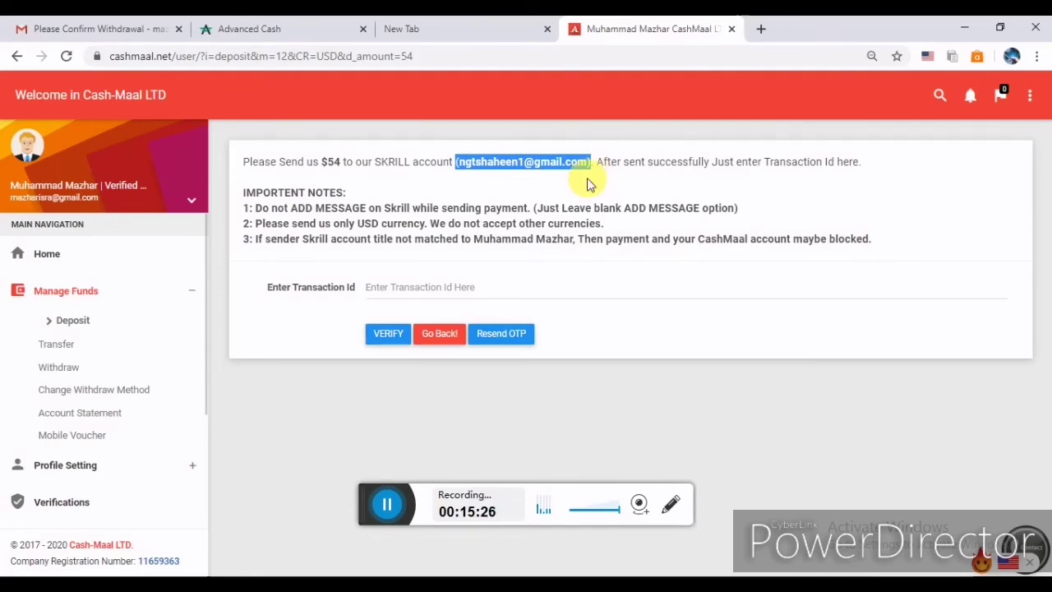
click(573, 175)
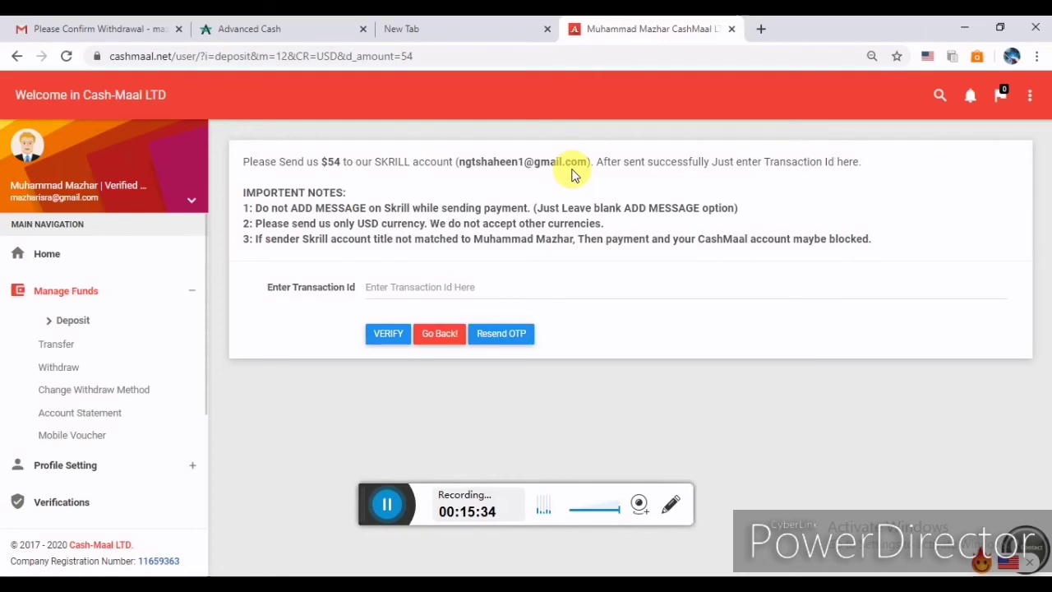
drag(590, 164, 467, 170)
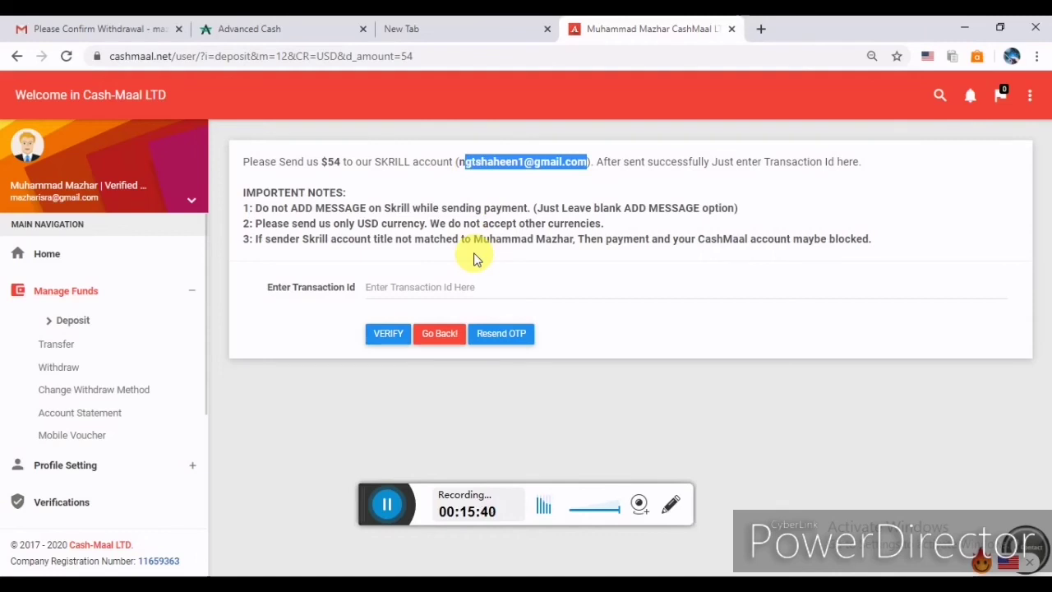
key(shift+Left)
click(505, 520)
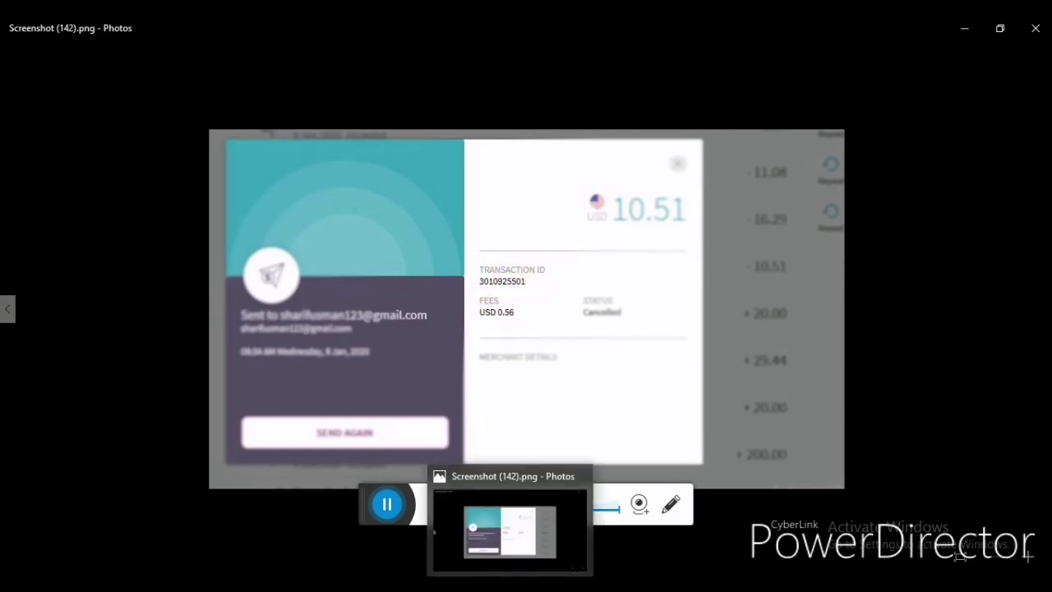
key(alt+Tab)
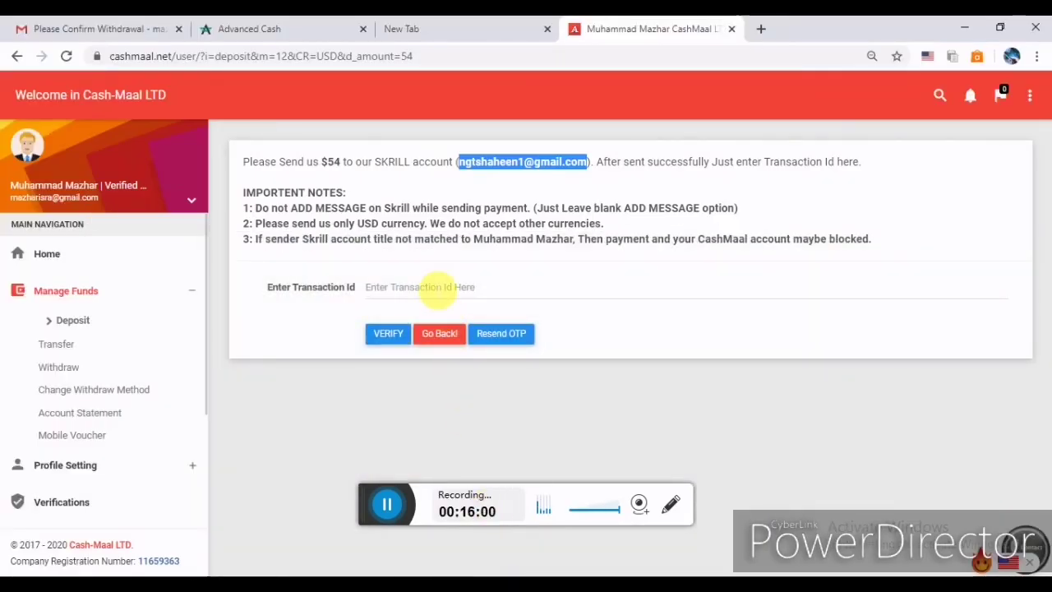
Dismiss the transaction ID autofill suggestions without entering one and return to the deposit methods.
click(436, 288)
click(390, 365)
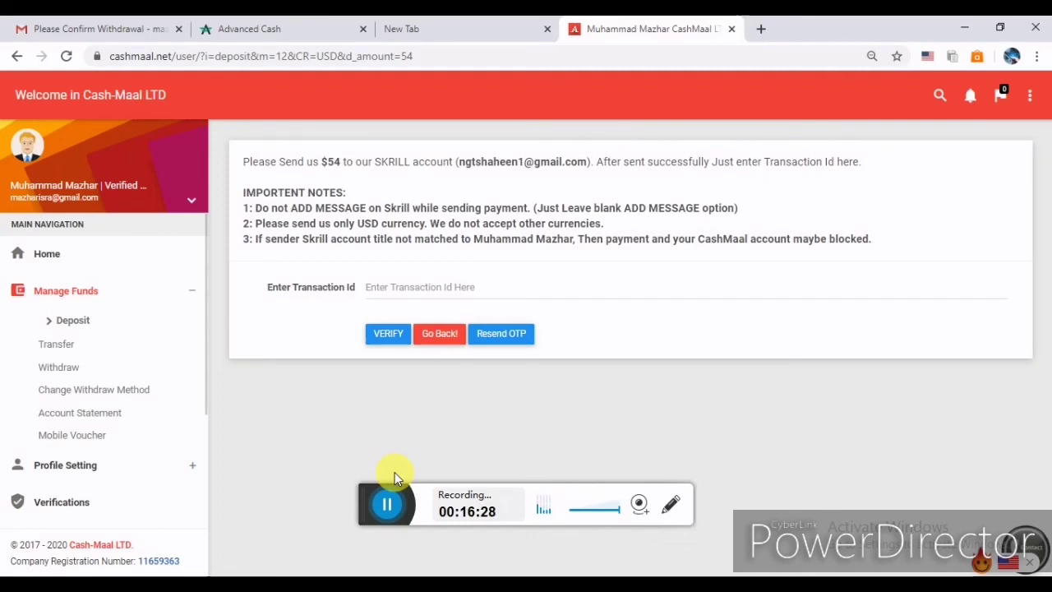
click(357, 503)
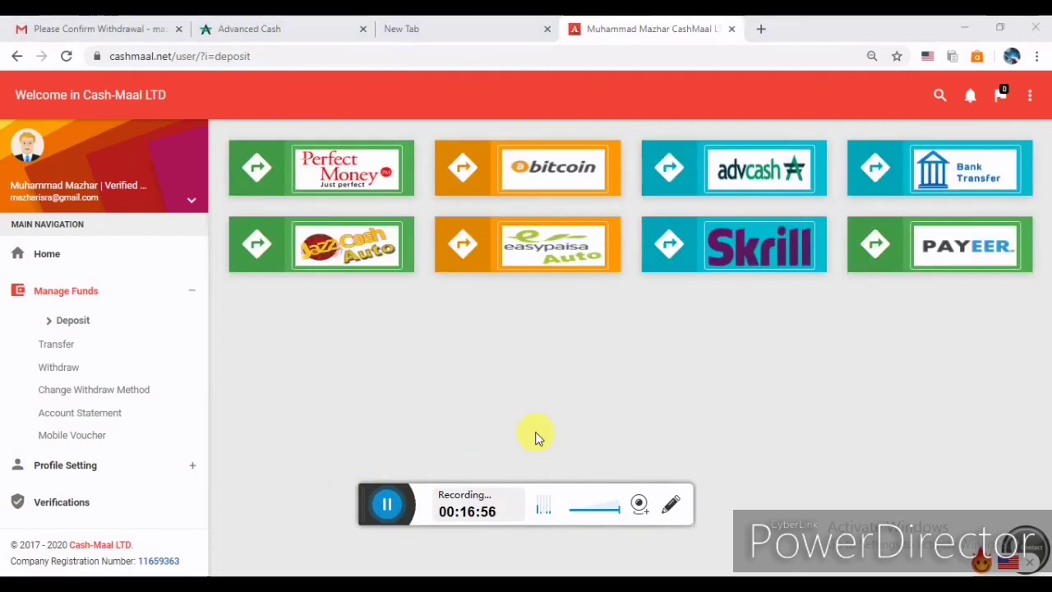
Choose Payeer and submit a 66 USD deposit picked from the amount suggestions.
click(932, 243)
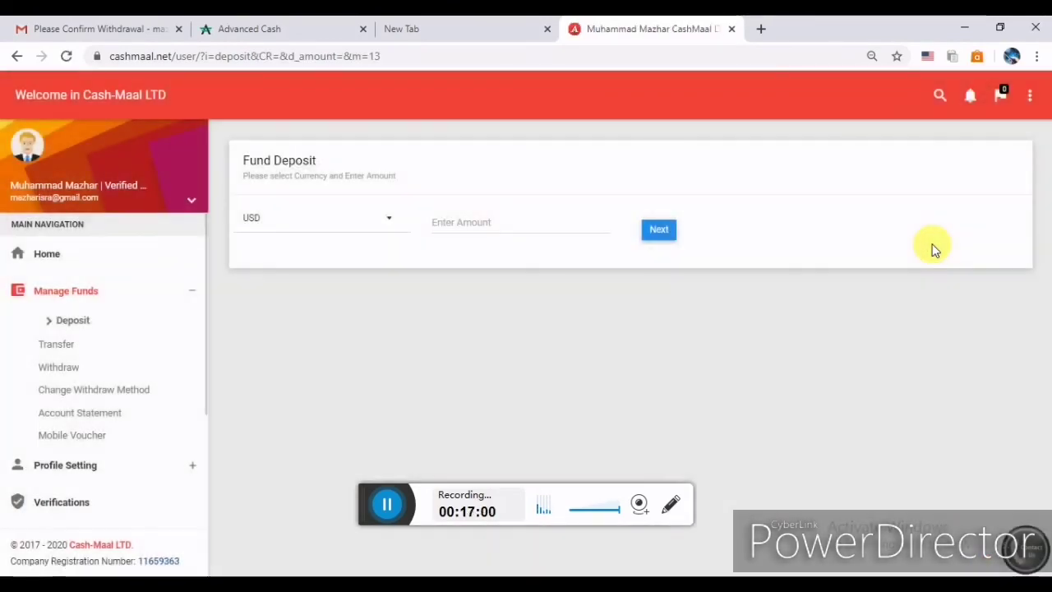
click(519, 228)
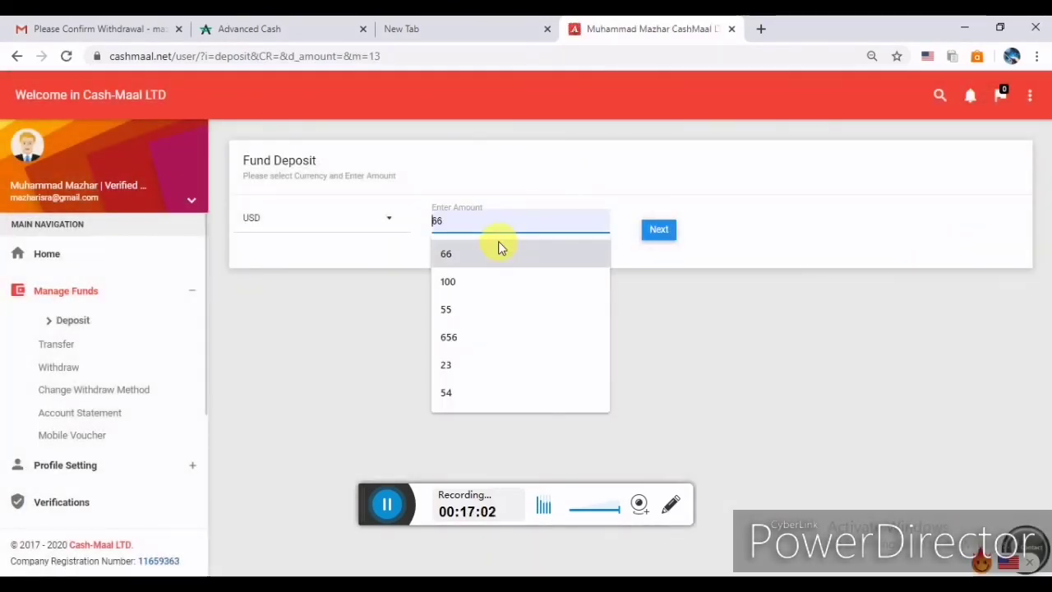
click(498, 244)
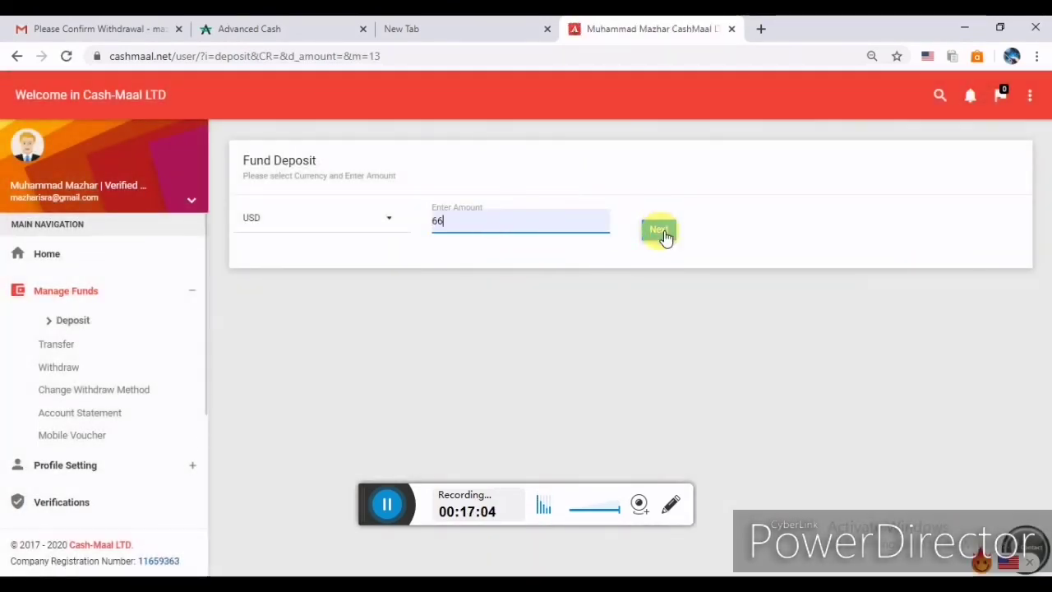
click(662, 233)
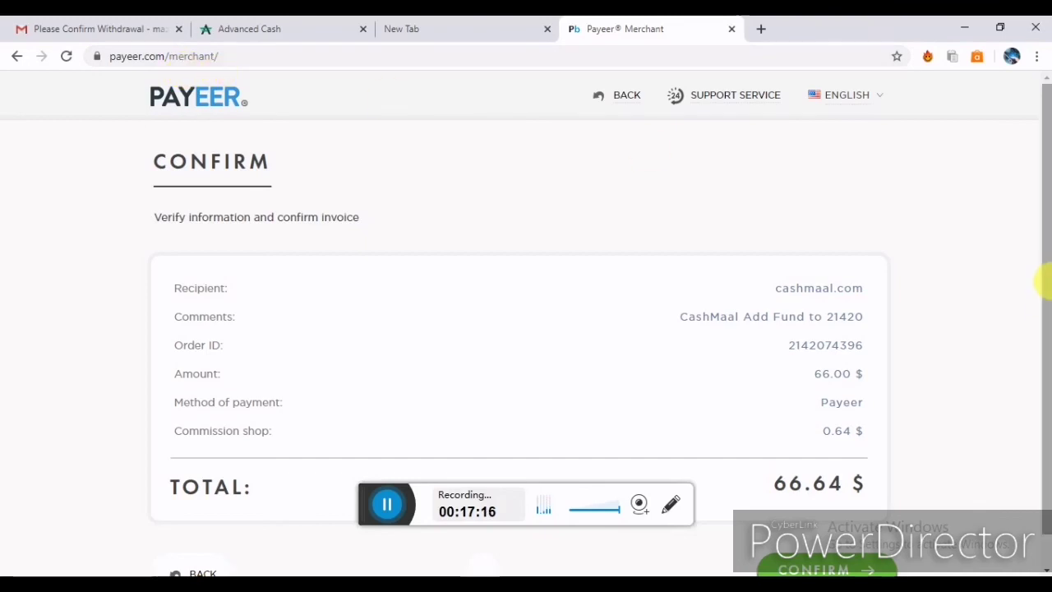
Confirm the 66.64 $ Payeer invoice, then return to Cash-Maal's deposit methods without logging in.
drag(1044, 282, 1045, 333)
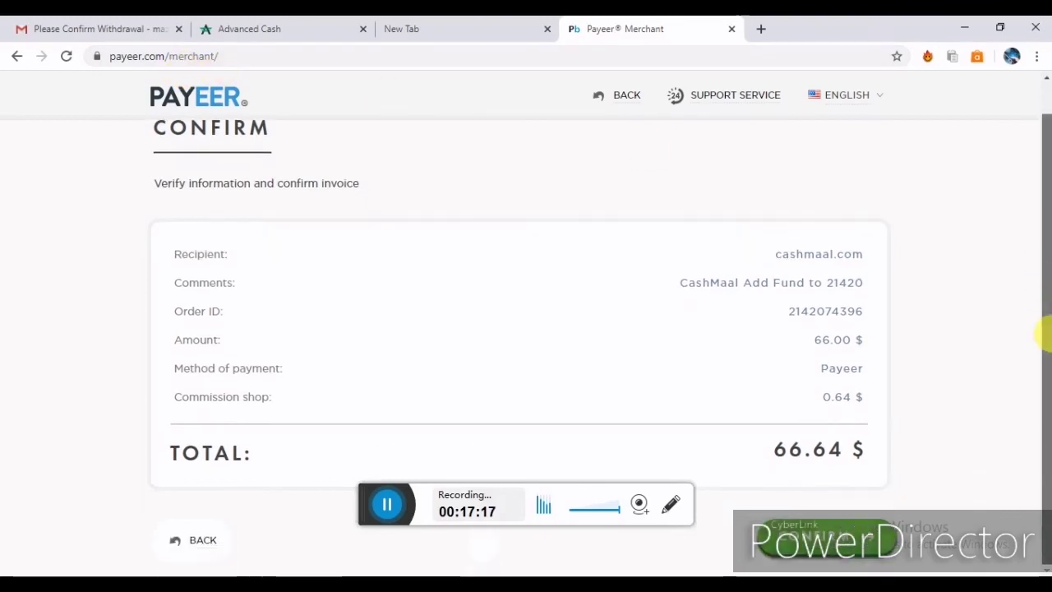
click(812, 539)
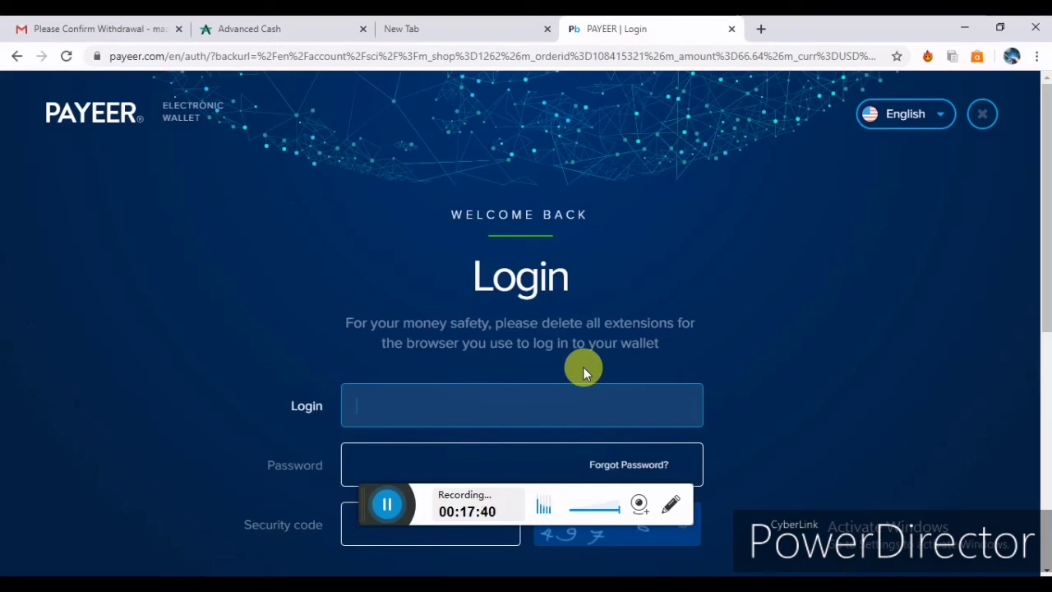
click(384, 505)
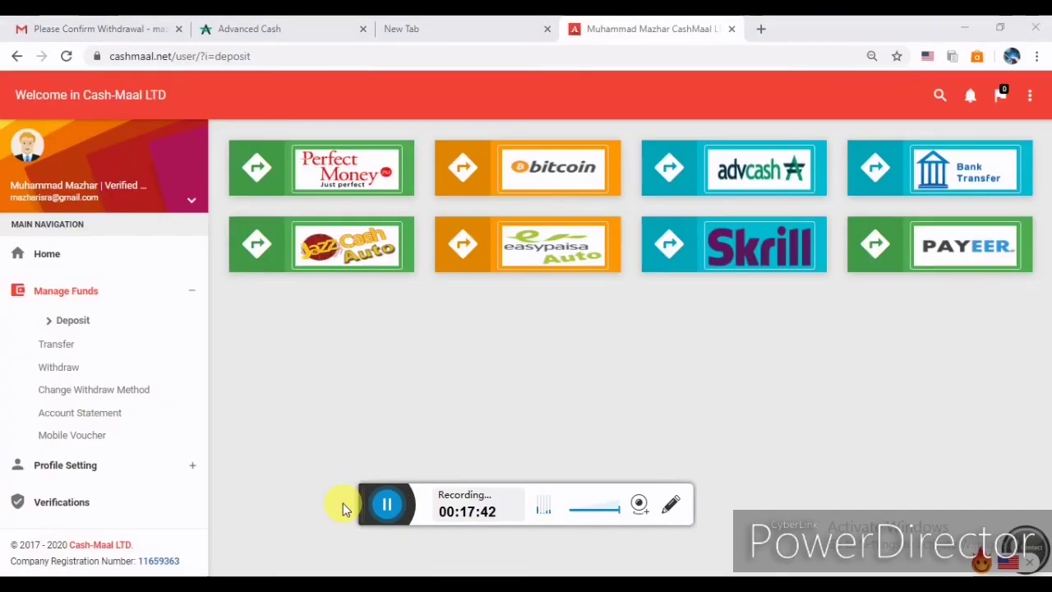